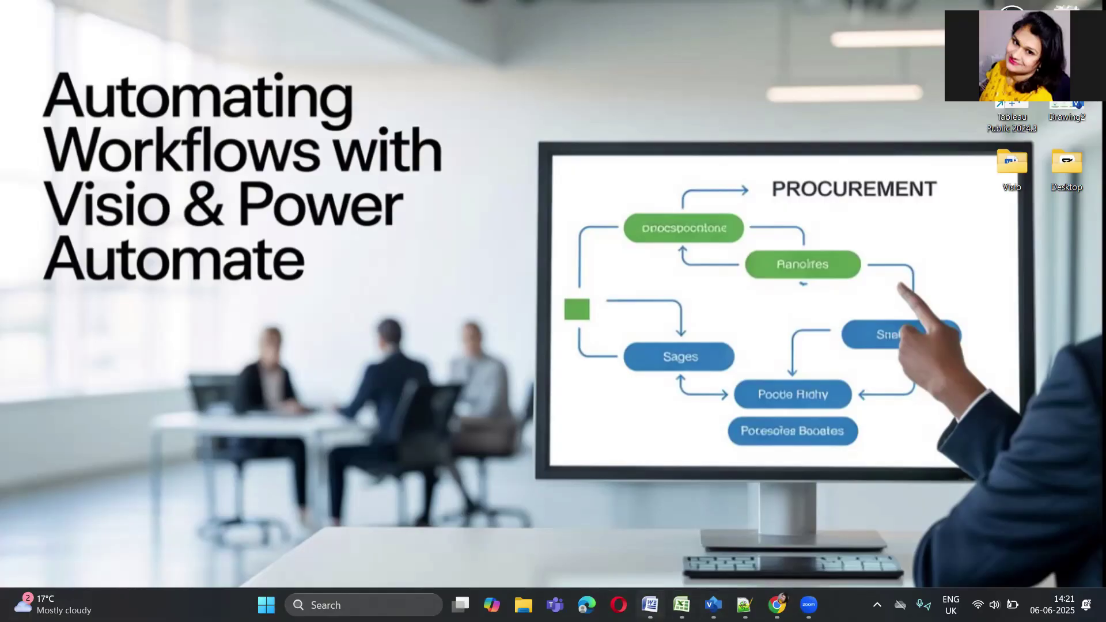
Step: Select rows 1–11 of the Visio_PowerAutomate_Workflow table, then switch to Visio's Page-4 procurement diagram
{"action": "left_click", "coordinate": [650, 605]}
{"action": "mouse_move", "coordinate": [681, 605]}
{"action": "left_click", "coordinate": [681, 553]}
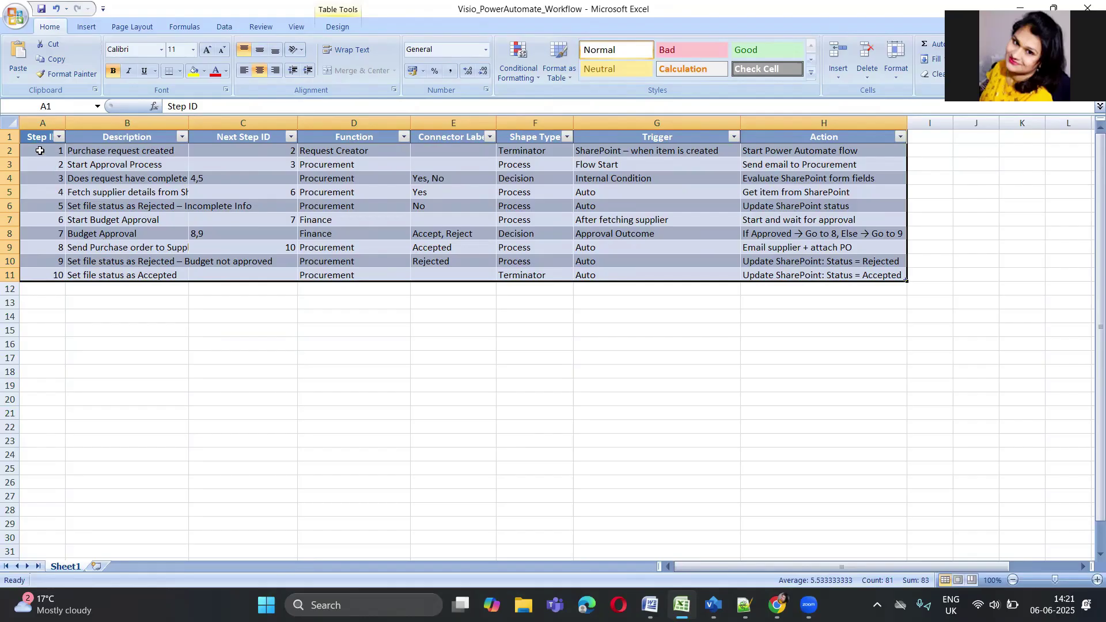
{"action": "left_click_drag", "start_coordinate": [27, 137], "coordinate": [395, 278]}
{"action": "left_click", "coordinate": [713, 605]}
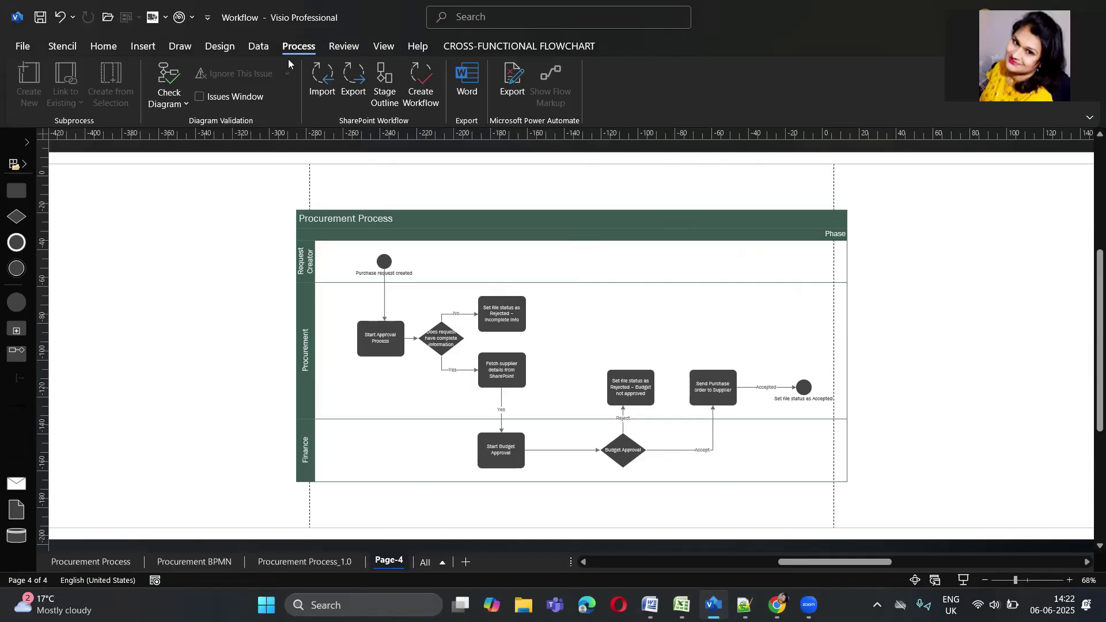
Step: Turn on Show Flow Markup so trigger, action and condition icons appear on each shape
{"action": "left_click", "coordinate": [510, 84]}
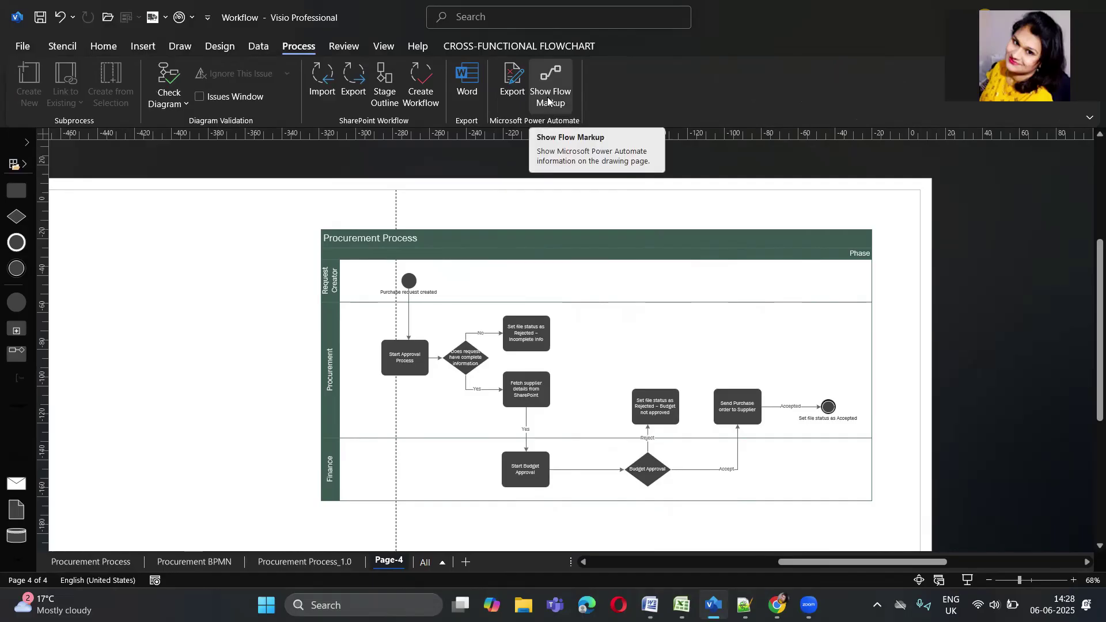
{"action": "left_click", "coordinate": [547, 100]}
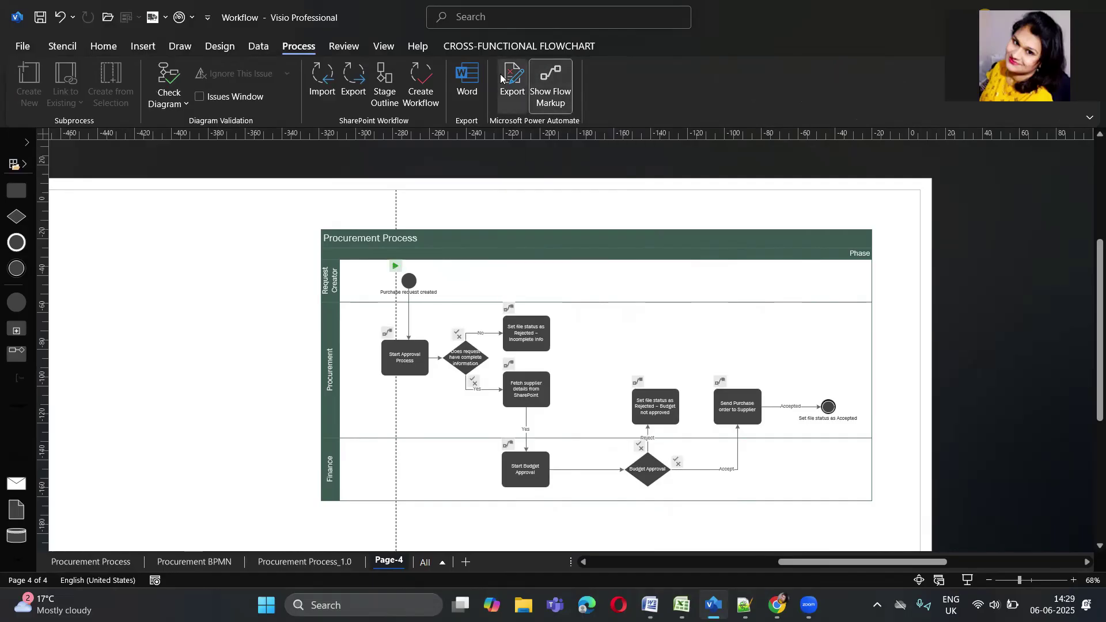
Step: Open the Power Automate Export pane and inspect the first gateway's condition mapping
{"action": "left_click", "coordinate": [509, 81]}
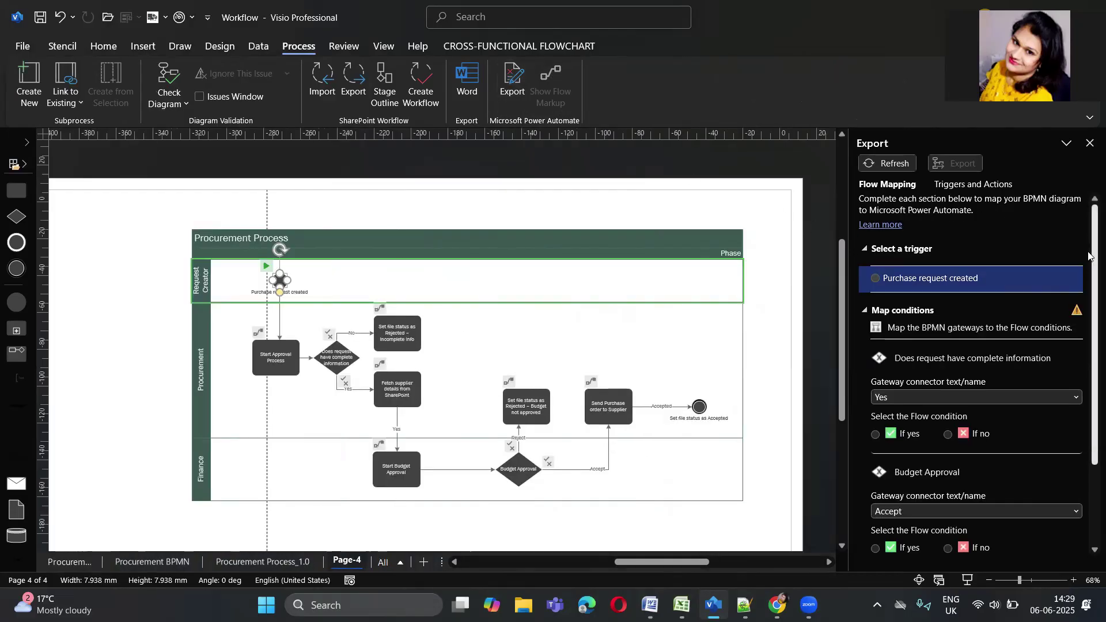
{"action": "scroll", "coordinate": [1088, 257], "scroll_direction": "down", "scroll_amount": 3}
{"action": "scroll", "coordinate": [1088, 230], "scroll_direction": "up", "scroll_amount": 3}
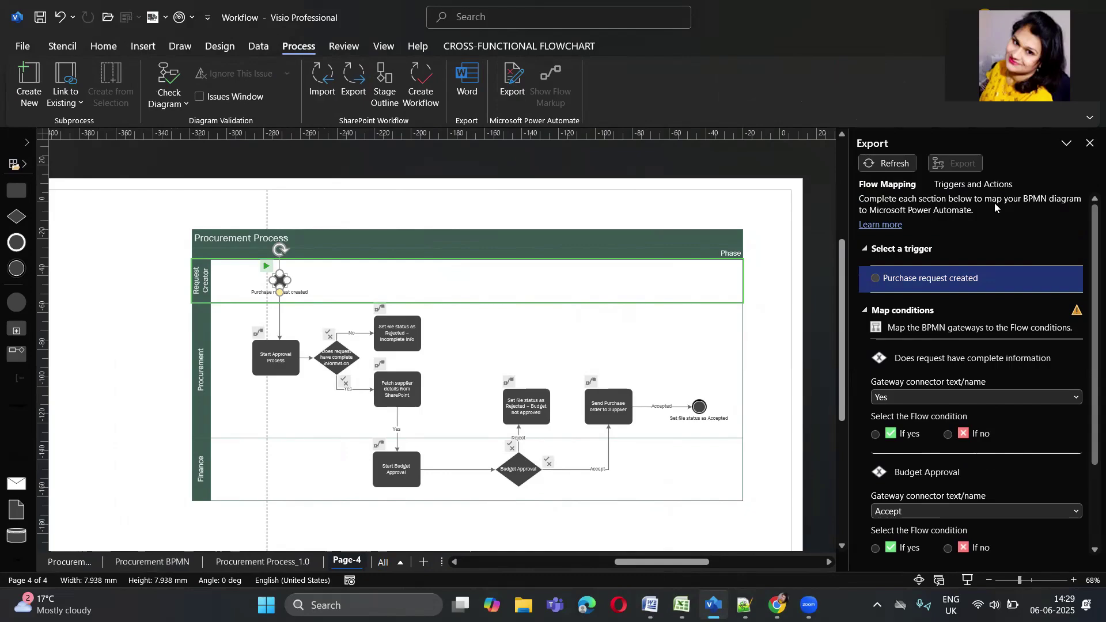
{"action": "left_click", "coordinate": [927, 409]}
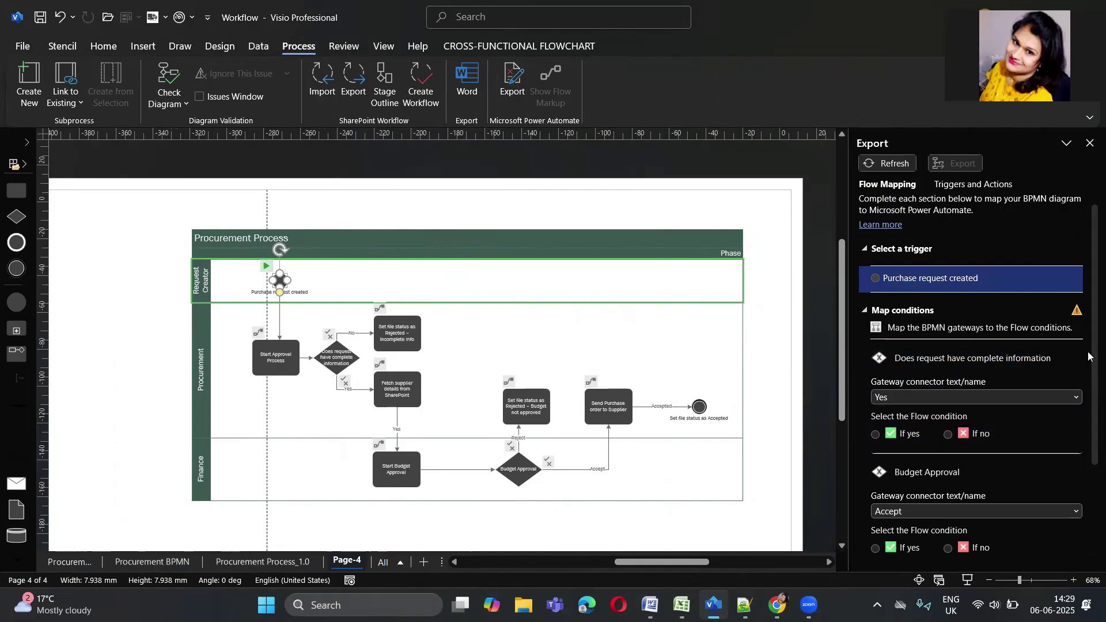
{"action": "scroll", "coordinate": [980, 473], "scroll_direction": "down", "scroll_amount": 2}
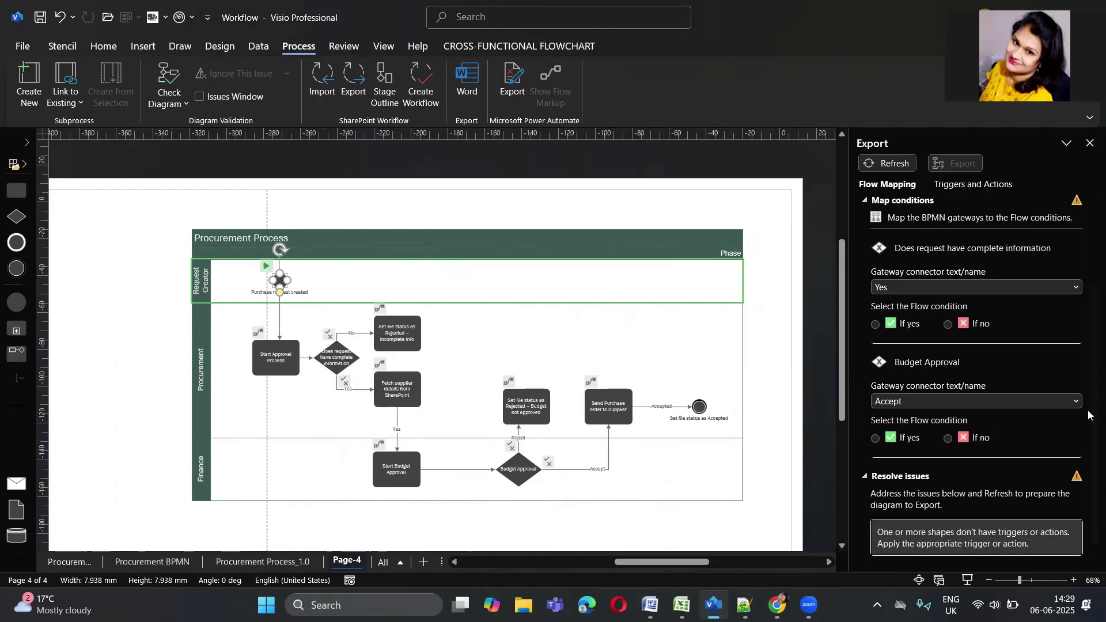
{"action": "left_click", "coordinate": [505, 93]}
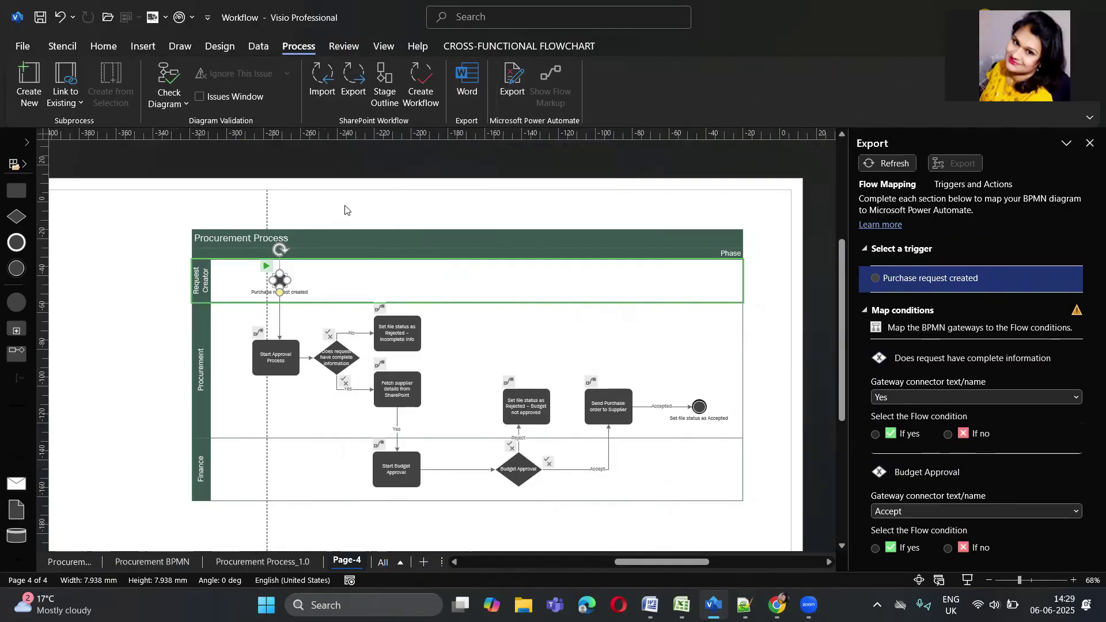
Step: Select the pool and the 'Purchase request created' start event, then refresh the export mapping
{"action": "left_click_drag", "start_coordinate": [201, 259], "coordinate": [766, 525]}
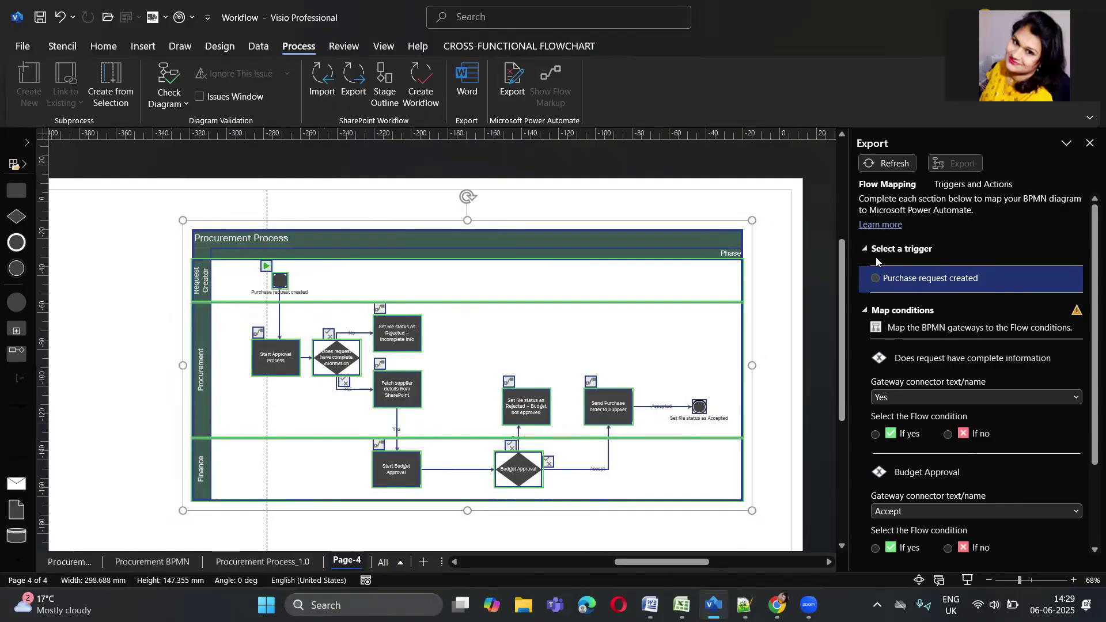
{"action": "left_click", "coordinate": [103, 267]}
{"action": "left_click", "coordinate": [253, 292]}
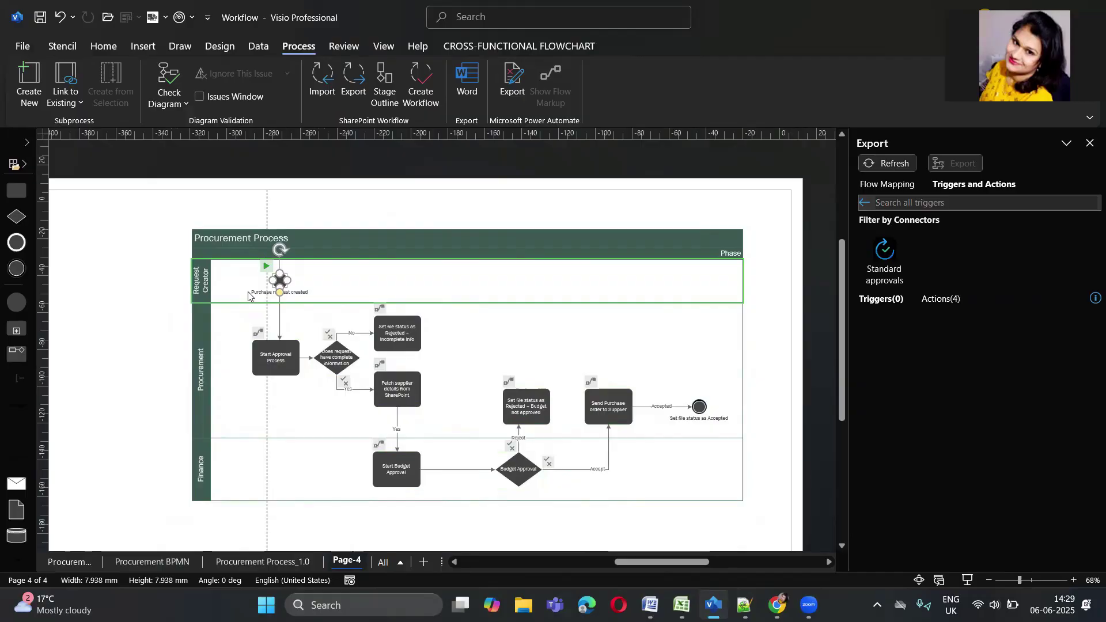
{"action": "left_click", "coordinate": [884, 165]}
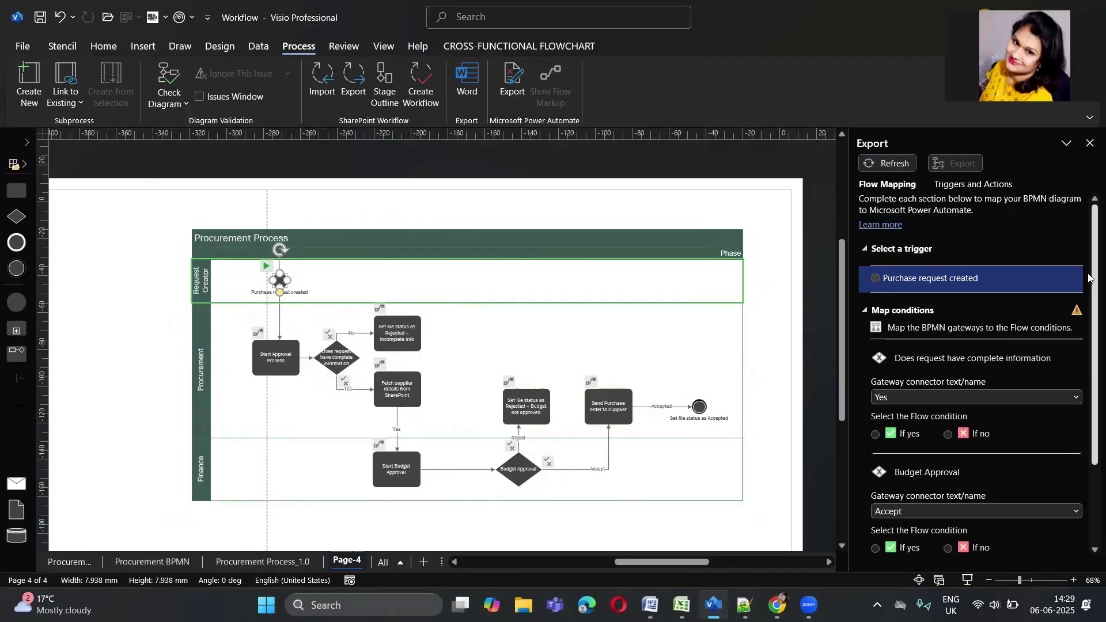
{"action": "scroll", "coordinate": [1037, 305], "scroll_direction": "down", "scroll_amount": 2}
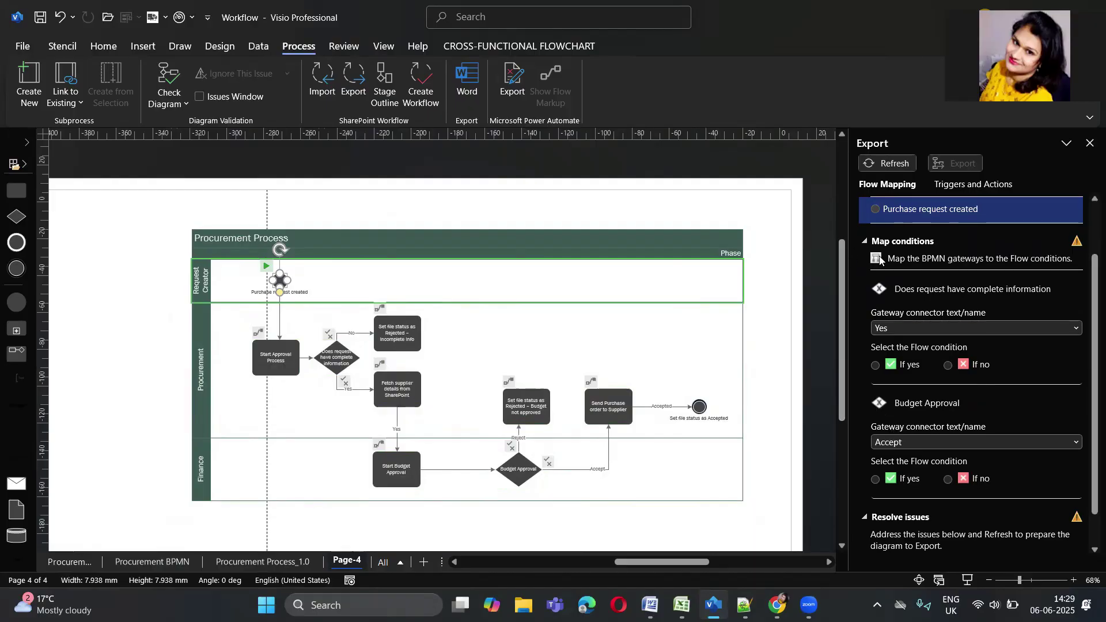
Step: Map the completeness-check gateway's Yes connector to the If yes condition
{"action": "left_click", "coordinate": [334, 357]}
{"action": "left_click", "coordinate": [519, 468]}
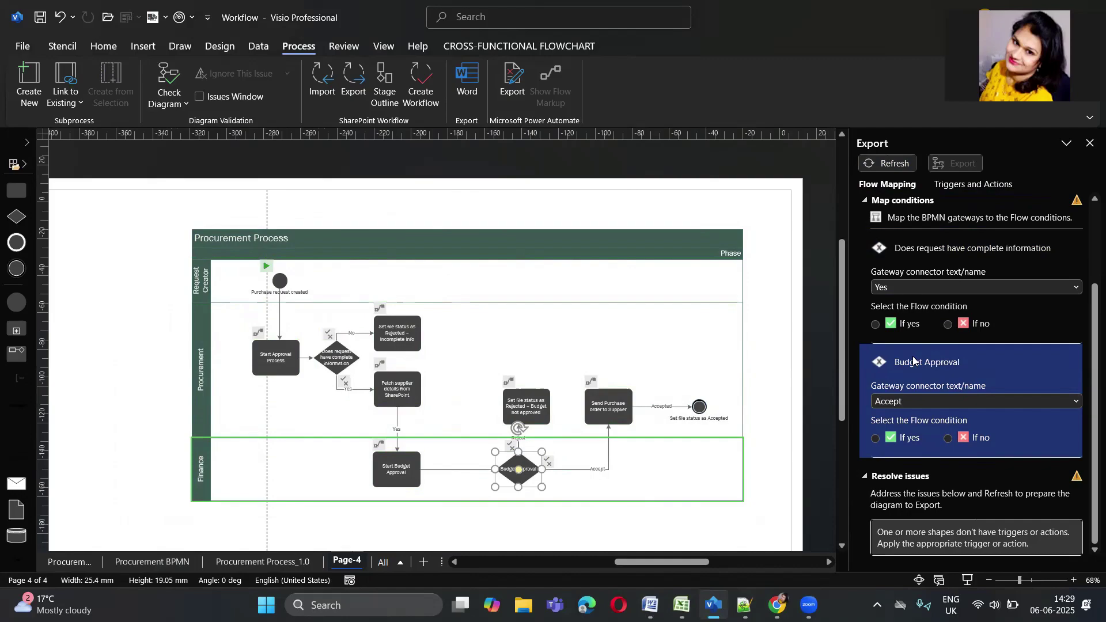
{"action": "left_click", "coordinate": [947, 287]}
{"action": "left_click", "coordinate": [943, 303]}
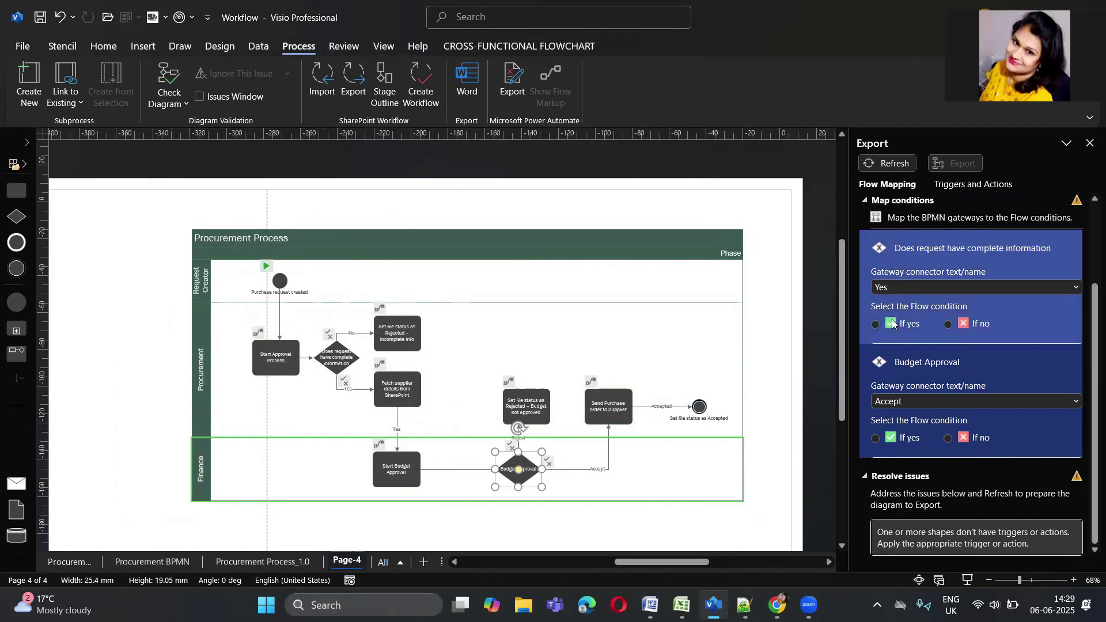
{"action": "left_click", "coordinate": [875, 324]}
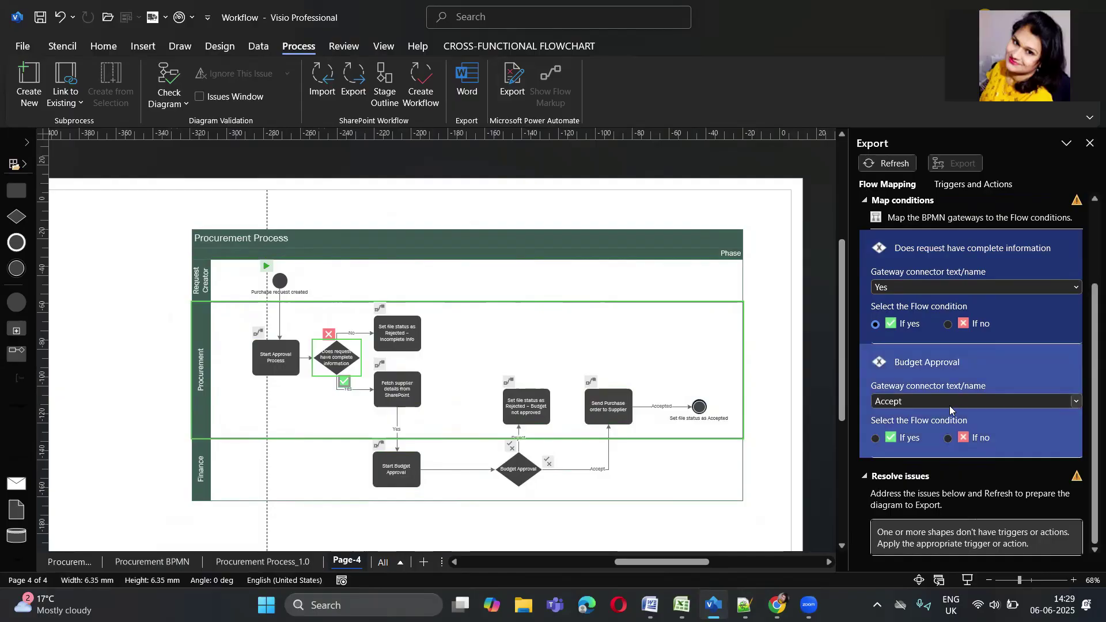
Step: Map Budget Approval's Accept connector to the If yes condition
{"action": "left_click", "coordinate": [925, 403]}
{"action": "left_click", "coordinate": [906, 415]}
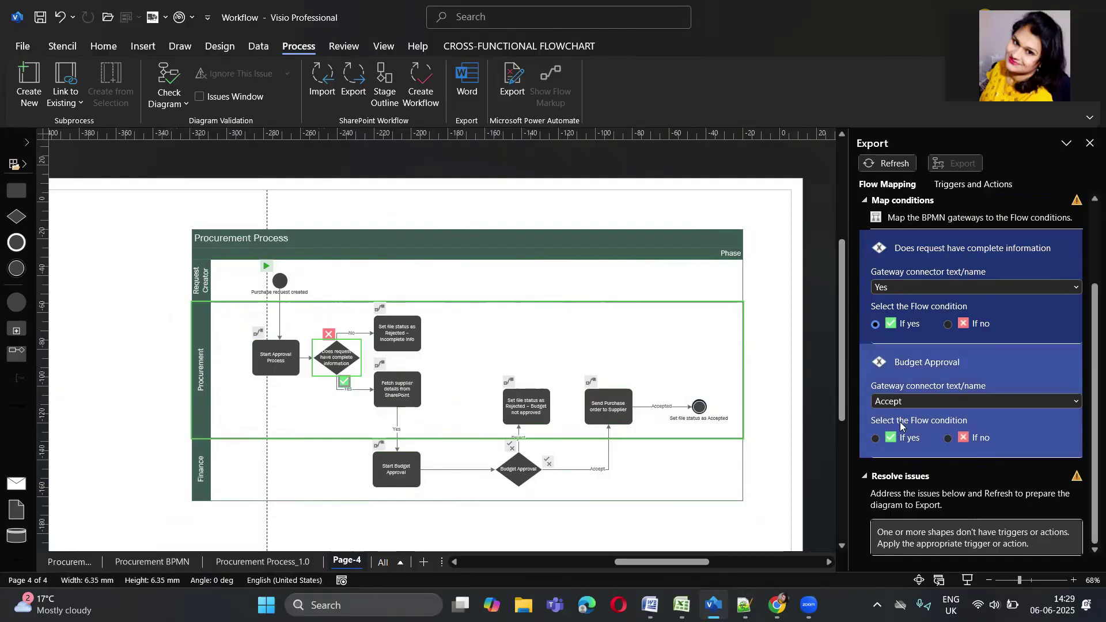
{"action": "left_click", "coordinate": [876, 439]}
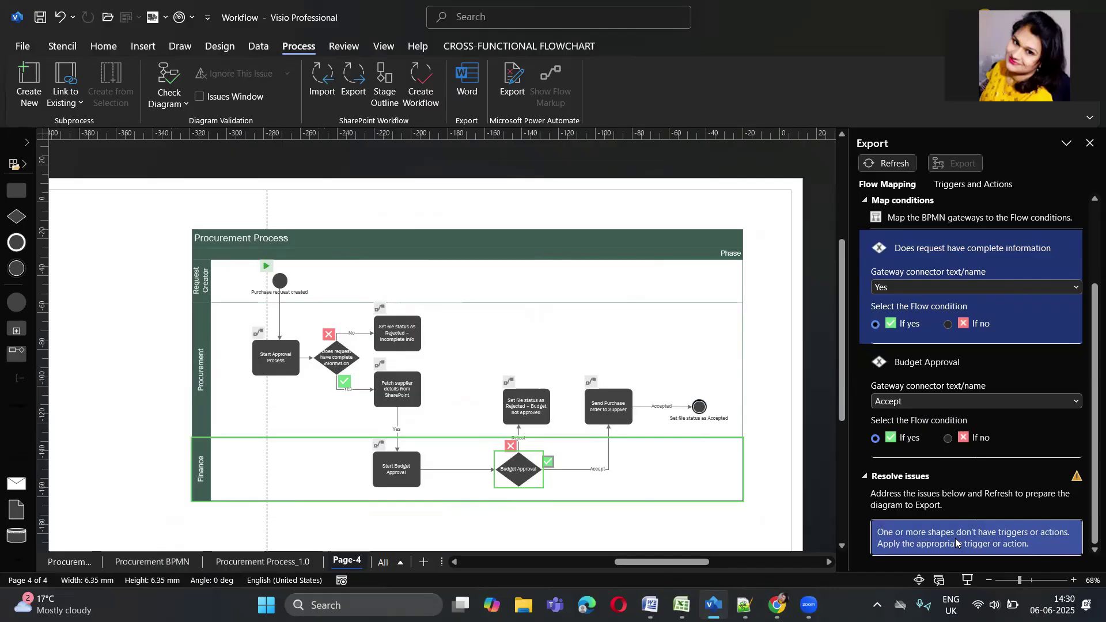
Step: Assign the SharePoint trigger 'When an item is created' to the start event
{"action": "left_click", "coordinate": [955, 538]}
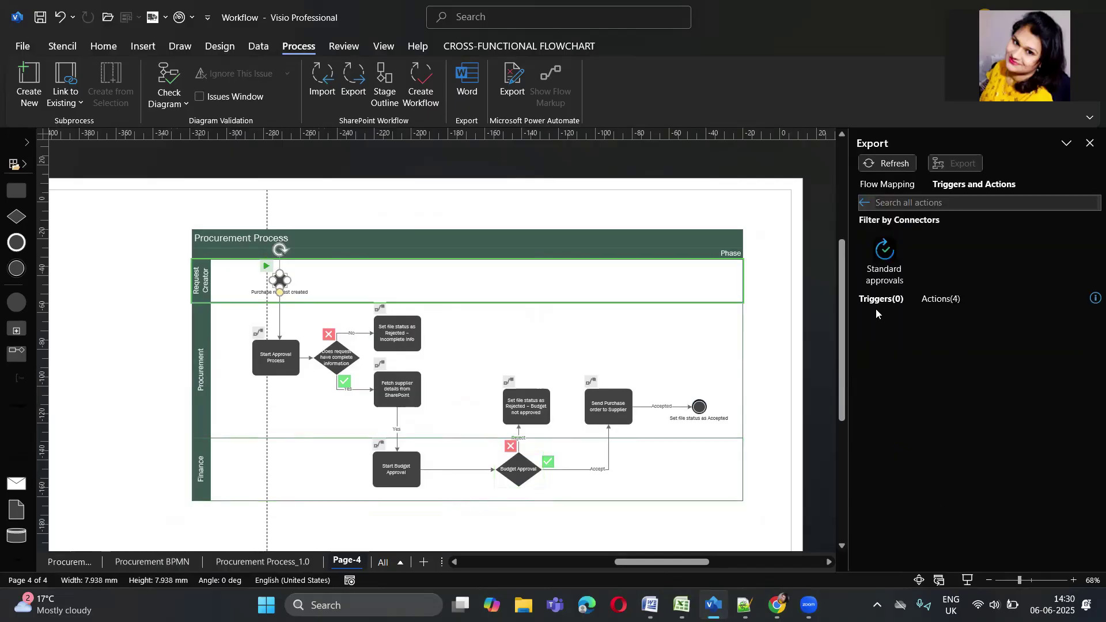
{"action": "left_click", "coordinate": [906, 201]}
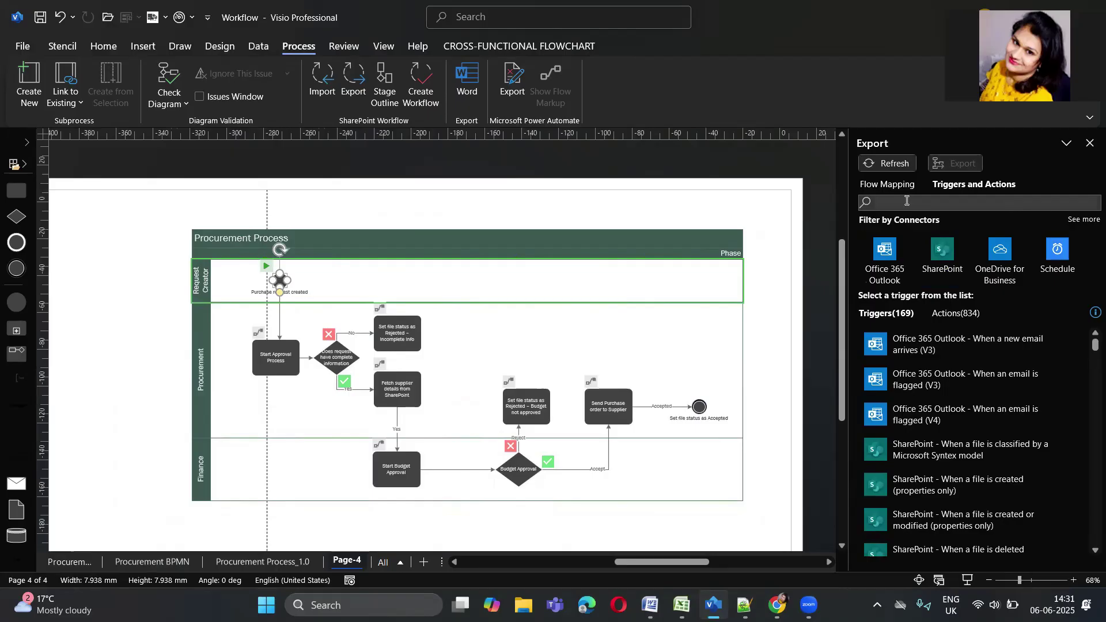
{"action": "type", "text": "S"}
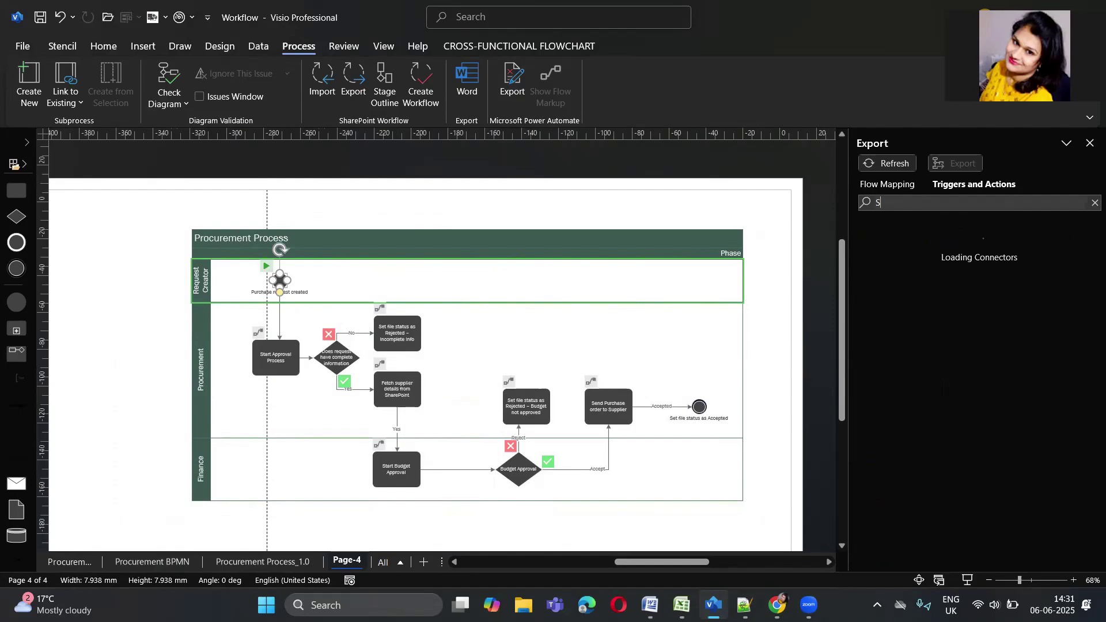
{"action": "left_click", "coordinate": [934, 263]}
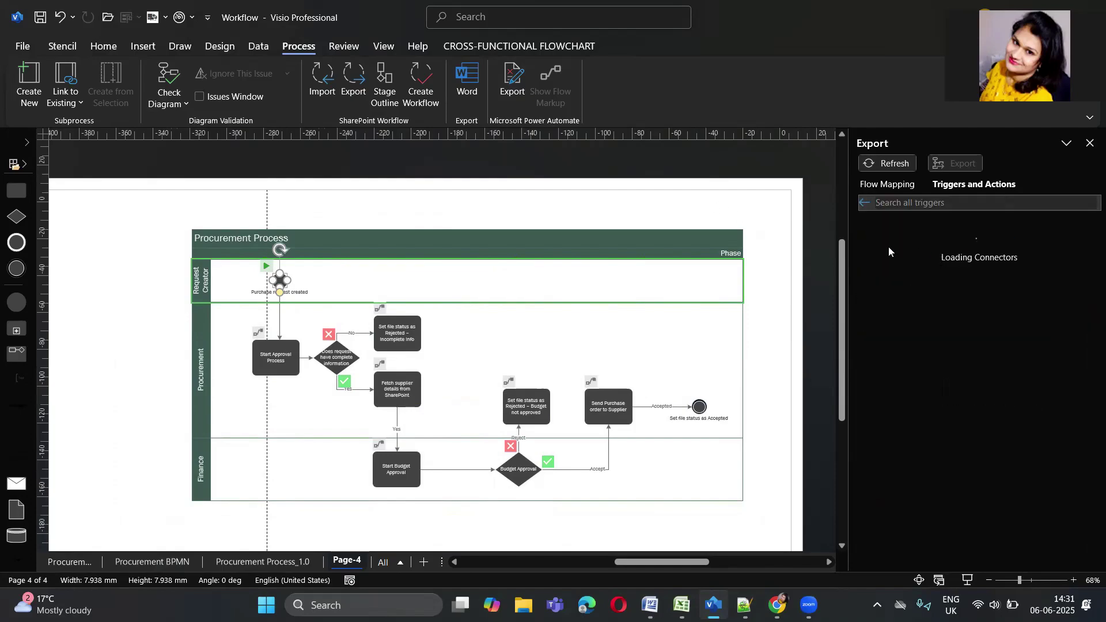
{"action": "left_click", "coordinate": [896, 204]}
{"action": "type", "text": "item"}
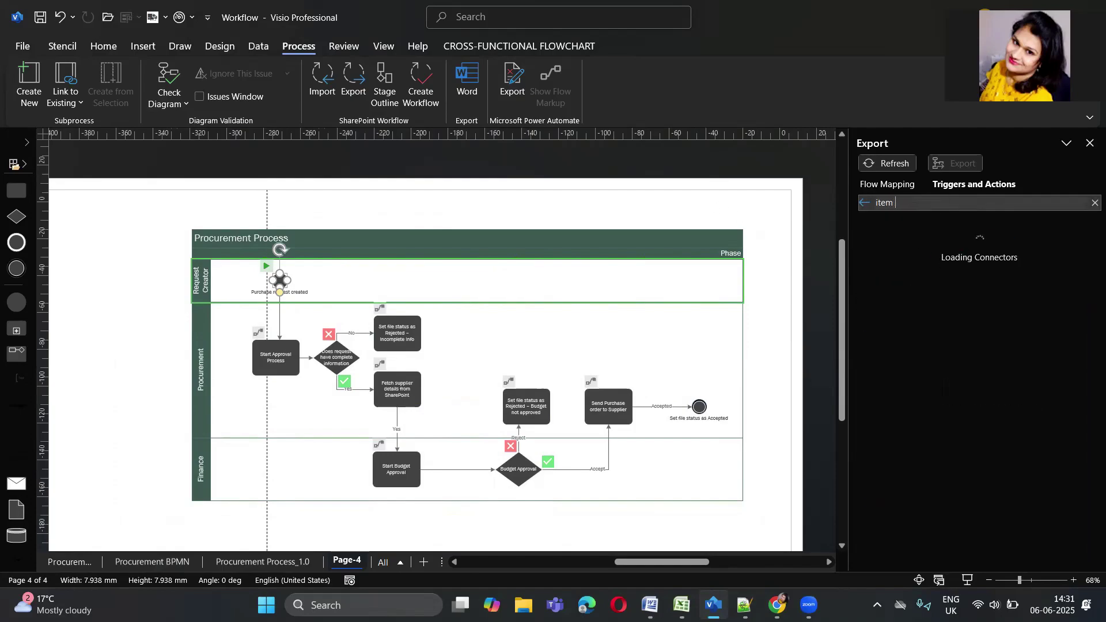
{"action": "type", "text": " created"}
{"action": "left_click", "coordinate": [929, 340]}
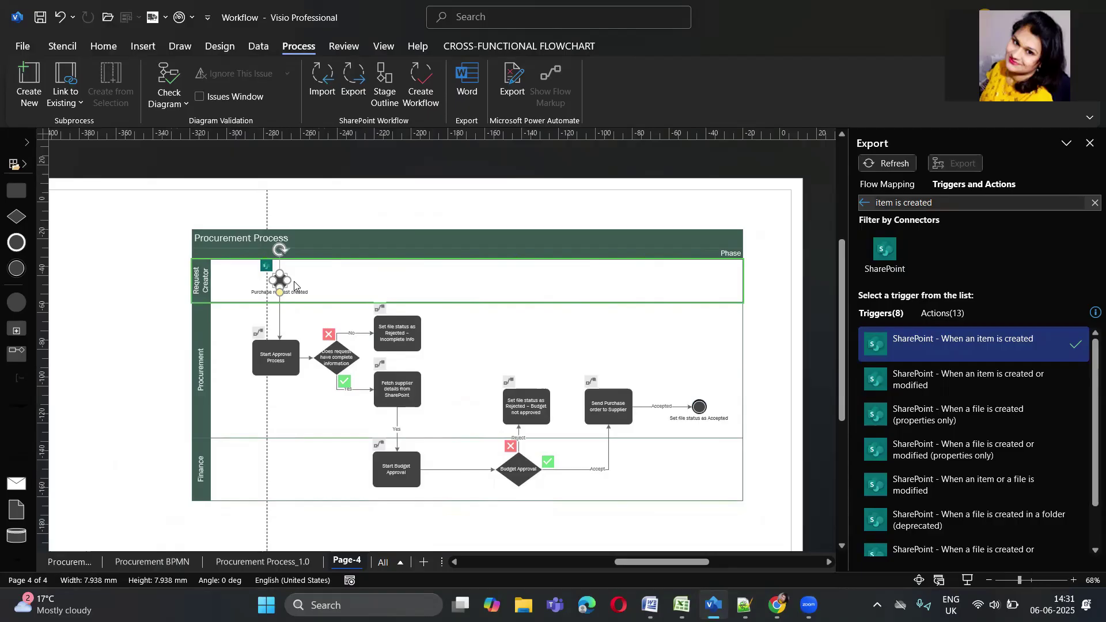
Step: Give Start Approval Process the SharePoint Copy file action after searching 'Fetch item from sharepoint'
{"action": "left_click", "coordinate": [274, 358]}
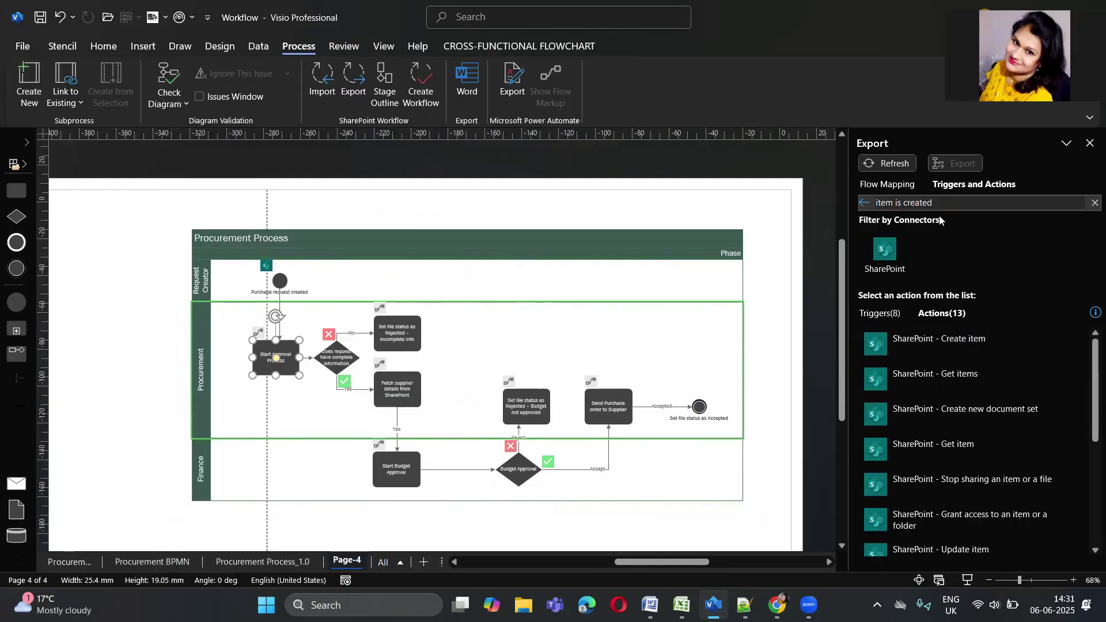
{"action": "left_click", "coordinate": [1094, 202]}
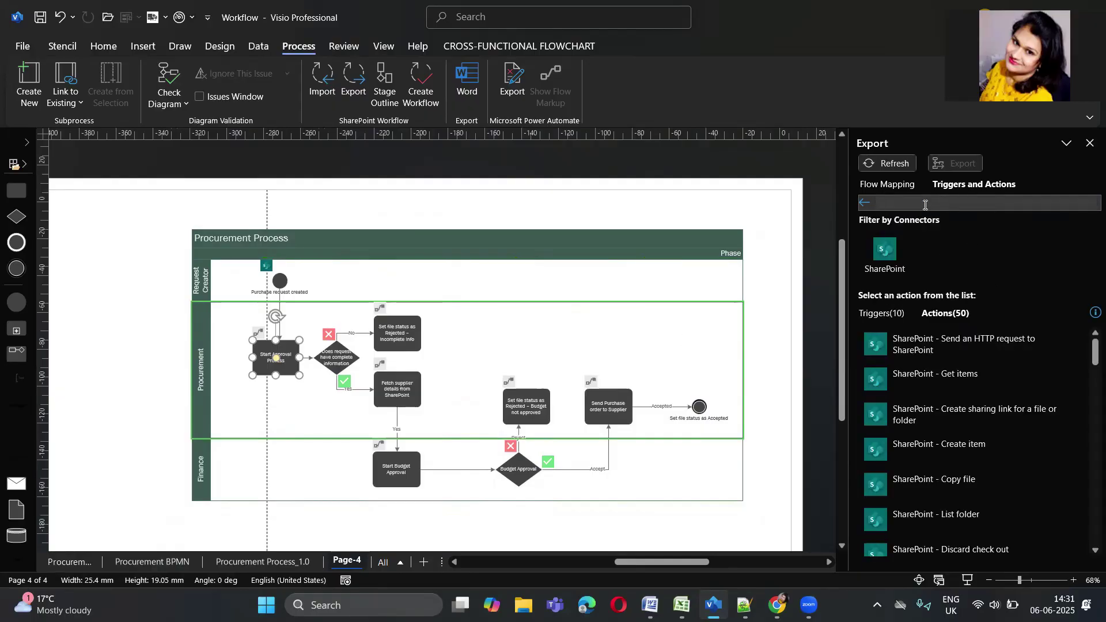
{"action": "type", "text": "Fetc"}
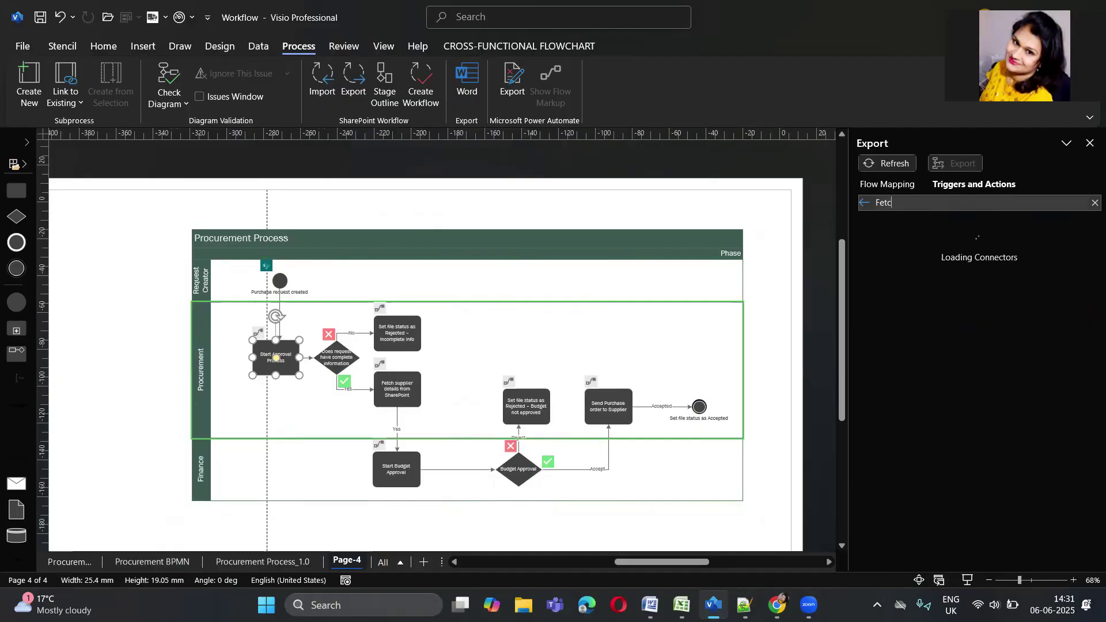
{"action": "type", "text": "h"}
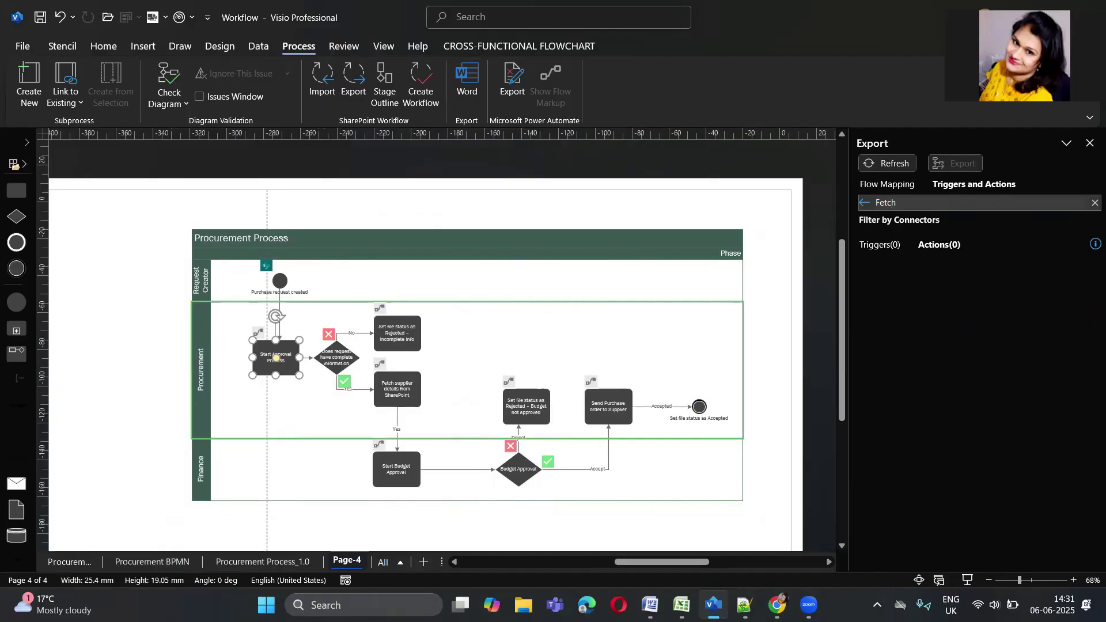
{"action": "type", "text": " item from "}
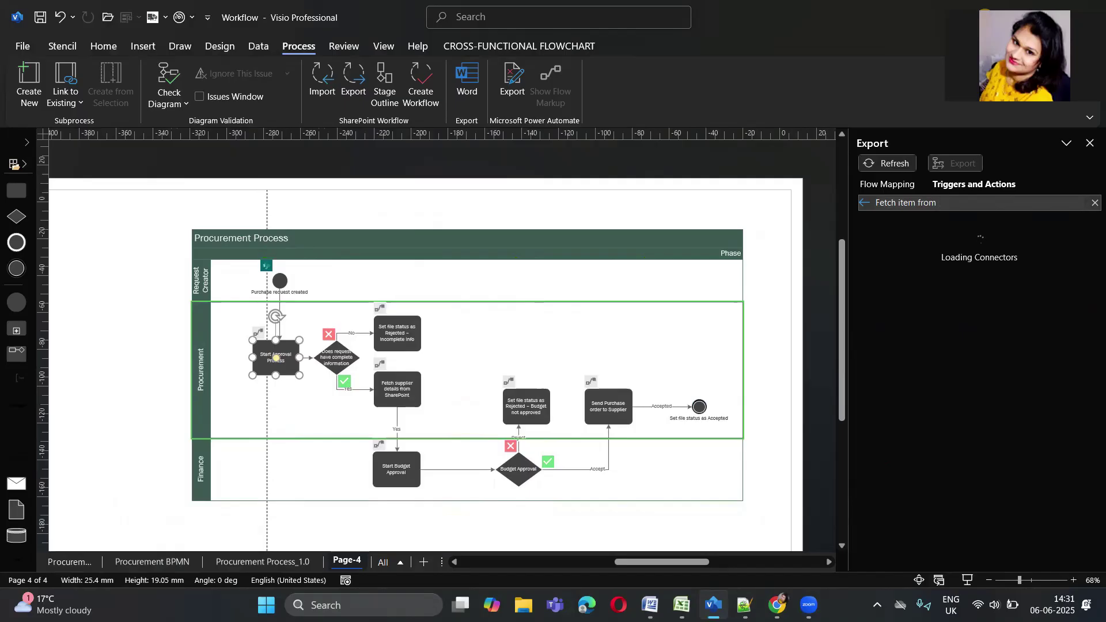
{"action": "type", "text": "sharepoint"}
{"action": "left_click", "coordinate": [877, 255]}
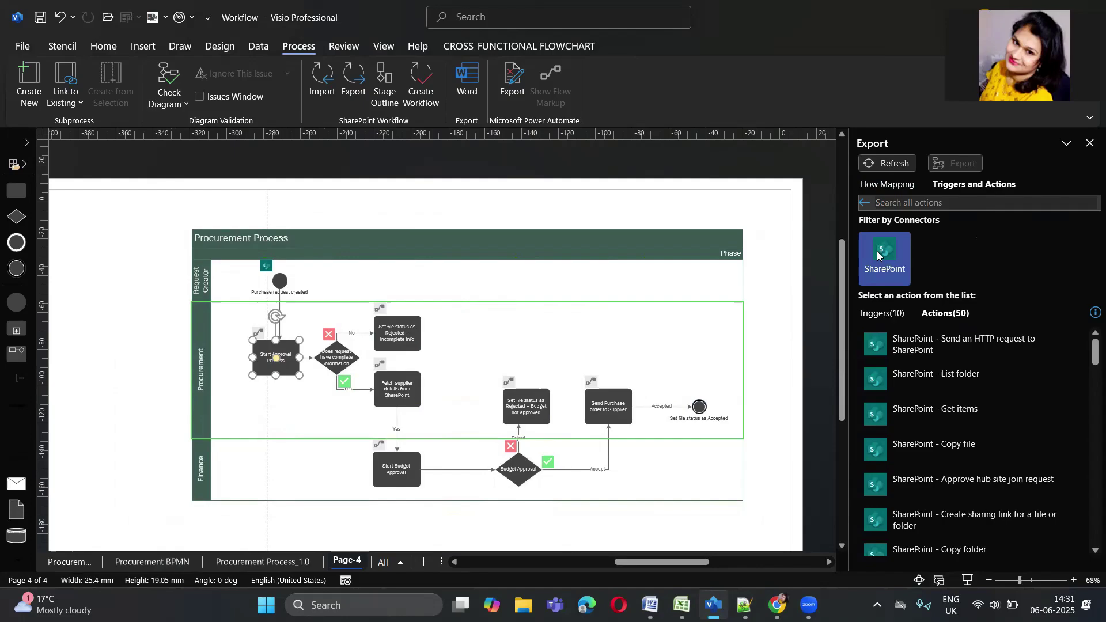
{"action": "mouse_move", "coordinate": [1094, 352]}
{"action": "left_mouse_down"}
{"action": "mouse_move", "coordinate": [1089, 427]}
{"action": "mouse_move", "coordinate": [1089, 352]}
{"action": "left_mouse_up"}
{"action": "left_click", "coordinate": [928, 448]}
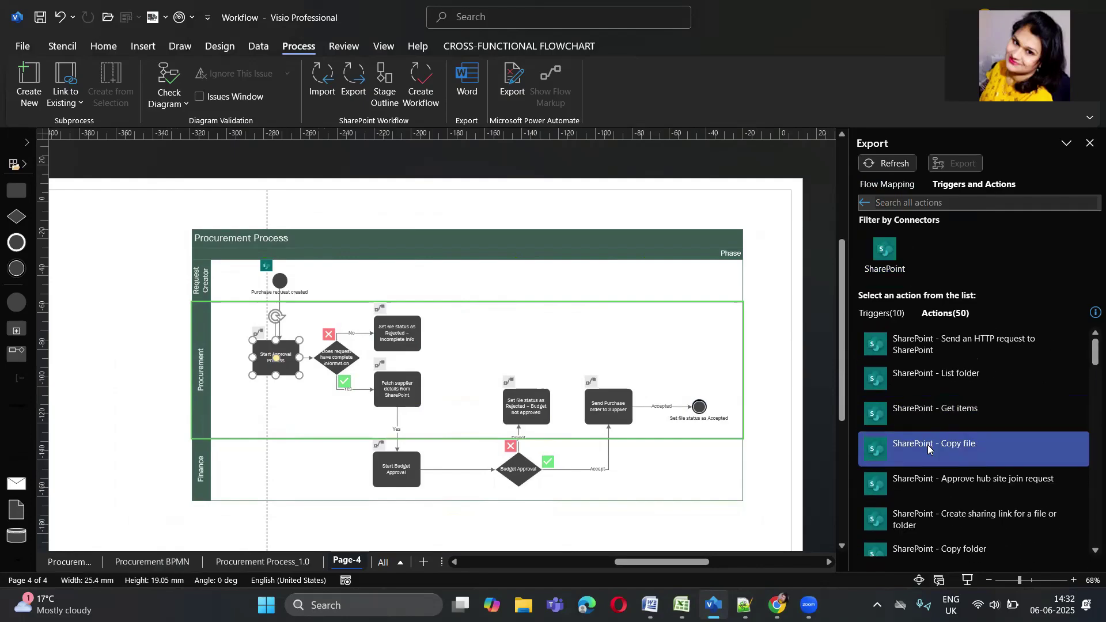
{"action": "left_click", "coordinate": [326, 360]}
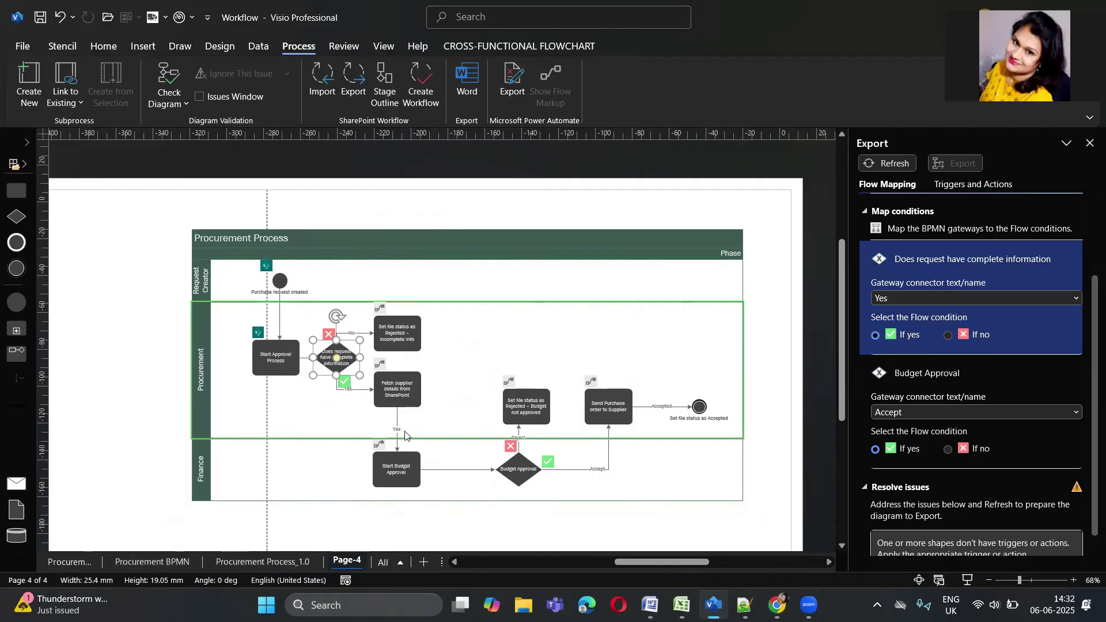
Step: Switch to the Procurement Process_1.0 page and refresh its export mapping to load trigger and conditions
{"action": "left_click", "coordinate": [264, 518]}
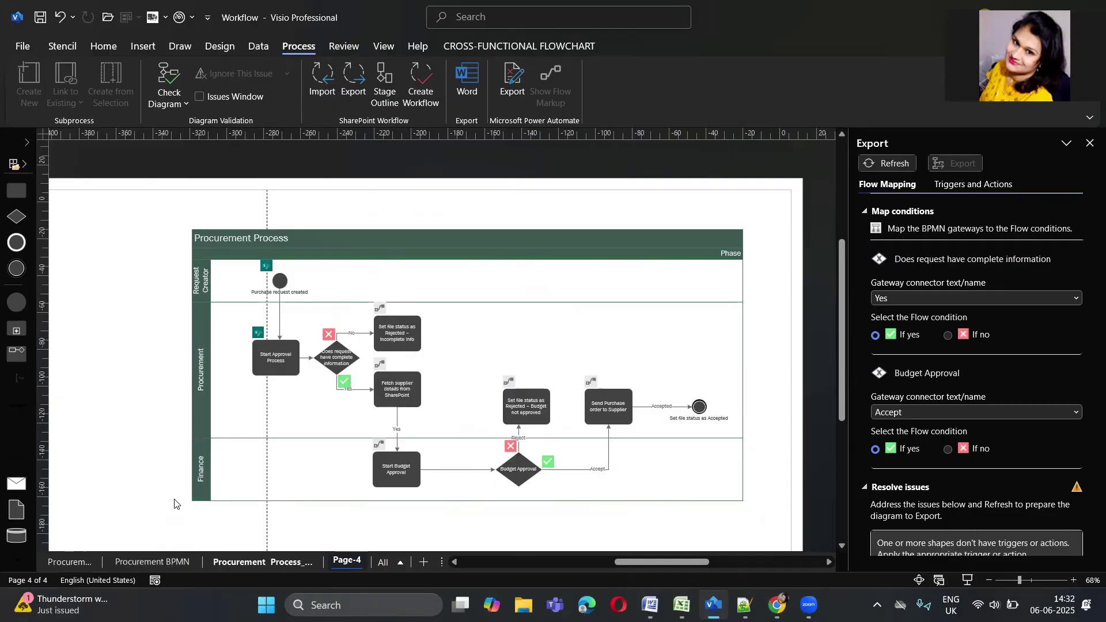
{"action": "left_click", "coordinate": [236, 563]}
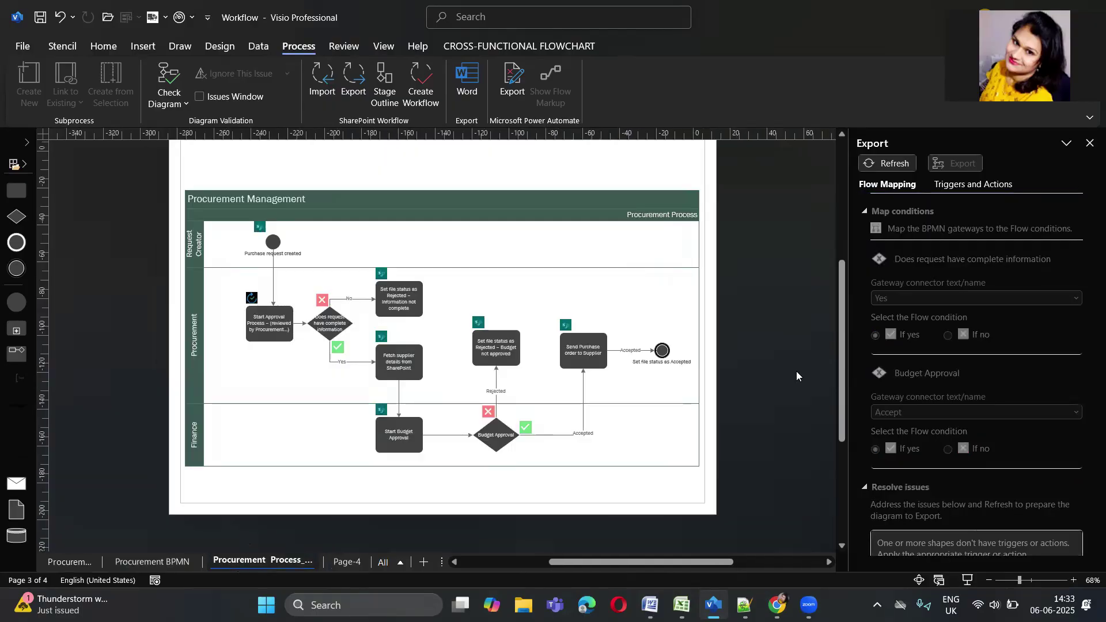
{"action": "left_click", "coordinate": [899, 164]}
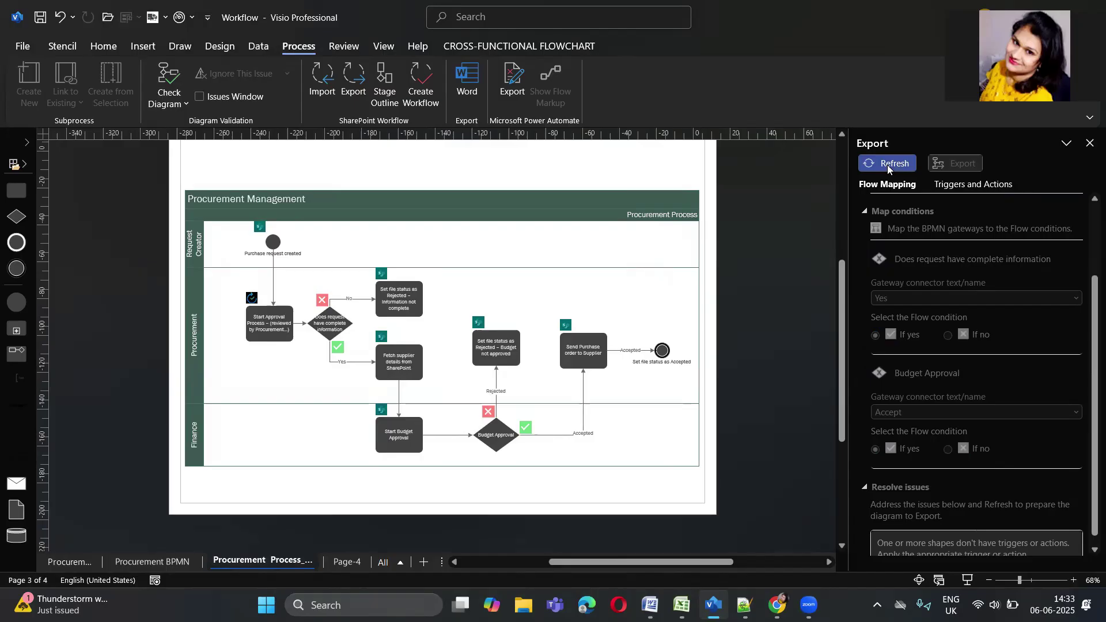
{"action": "left_click", "coordinate": [888, 165]}
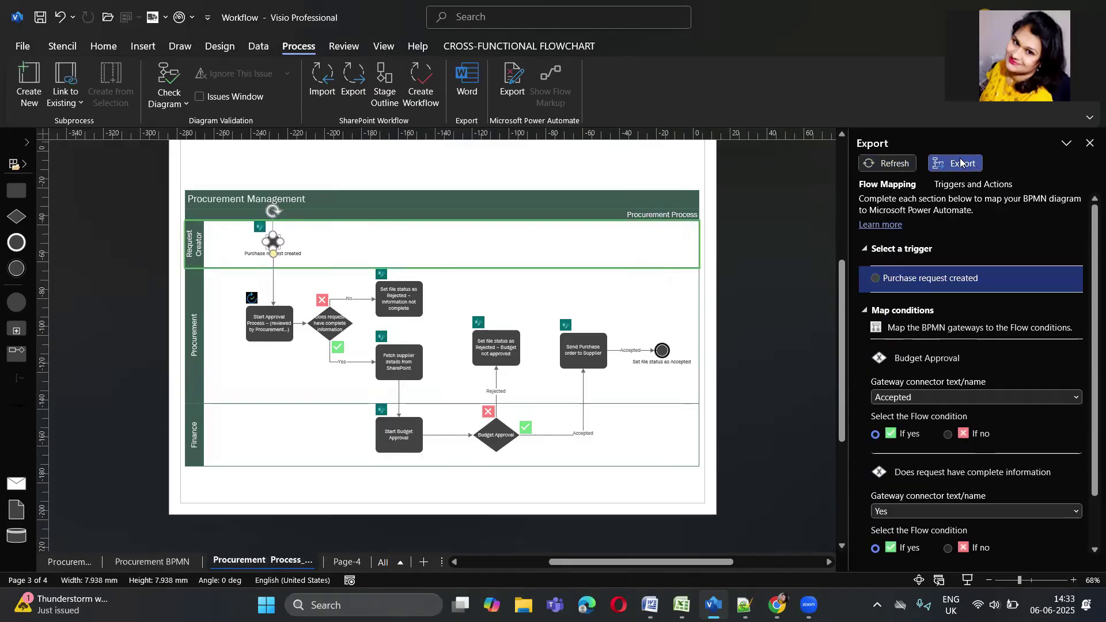
Step: Start the export and clear the prefilled flow name field
{"action": "left_click", "coordinate": [960, 163]}
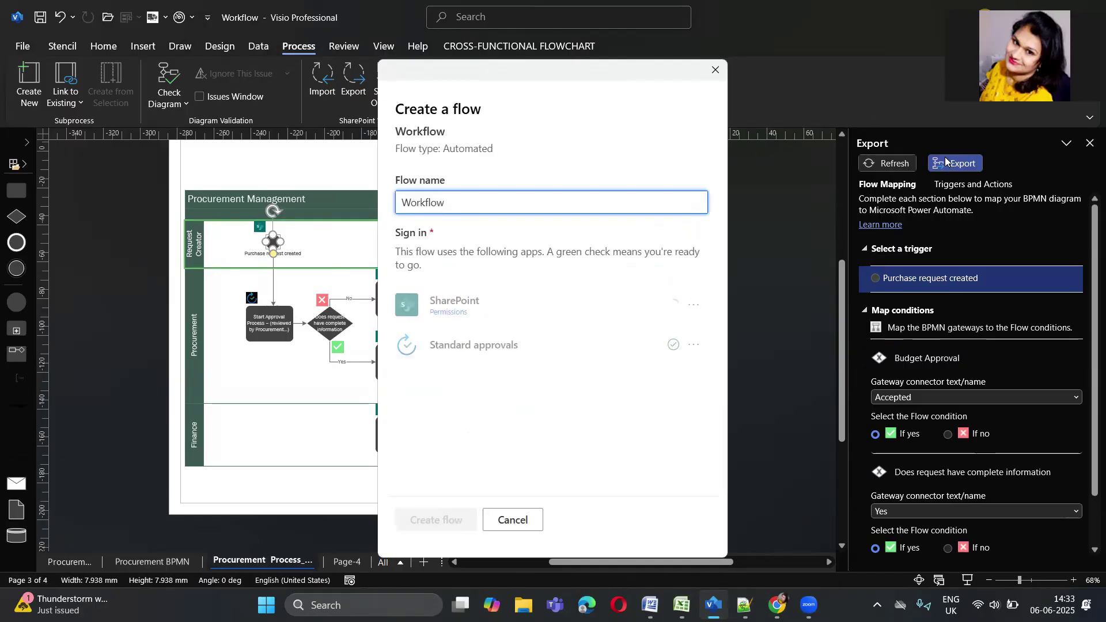
{"action": "key", "text": "ctrl+a"}
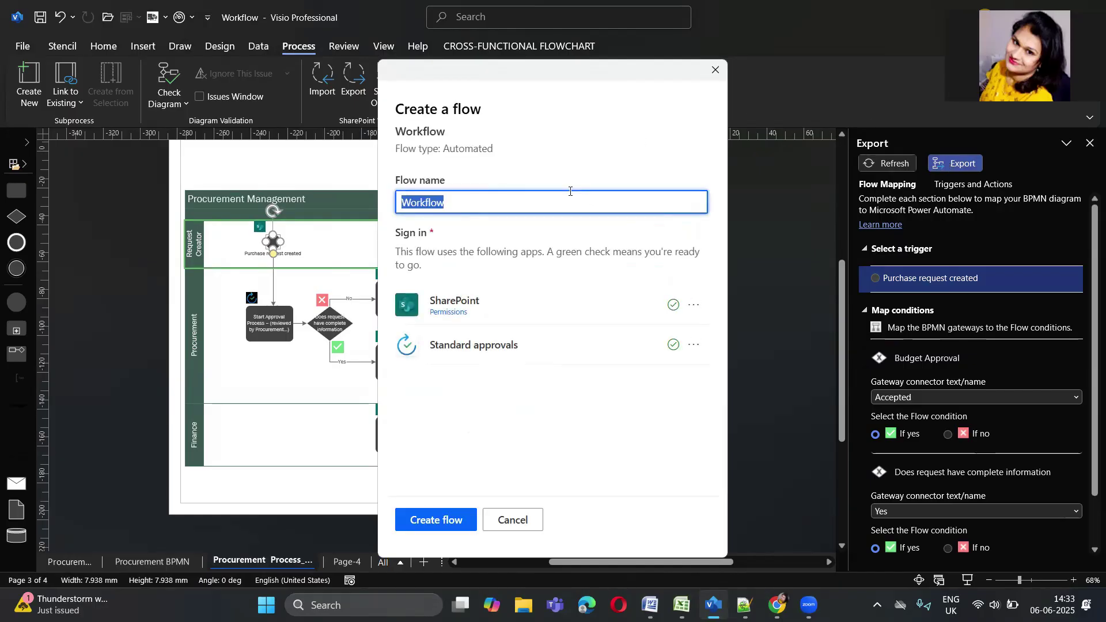
{"action": "type", "text": "Pro"}
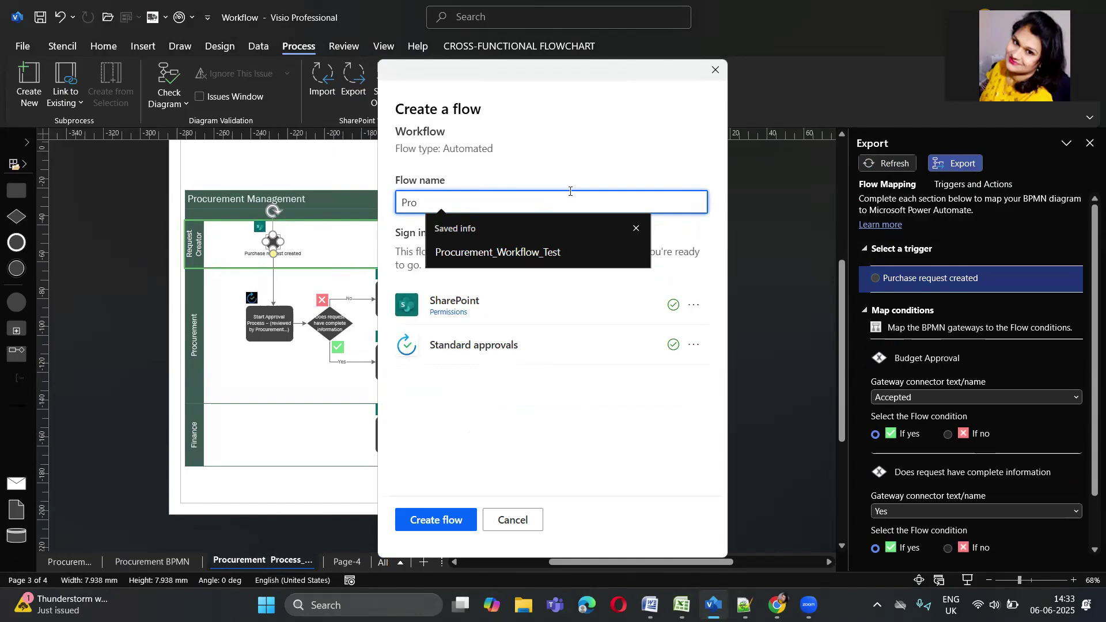
{"action": "type", "text": "curem"}
{"action": "key", "text": "BackSpace"}
{"action": "key", "text": "BackSpace"}
{"action": "key", "text": "BackSpace"}
{"action": "key", "text": "BackSpace"}
{"action": "key", "text": "BackSpace"}
{"action": "key", "text": "BackSpace"}
{"action": "type", "text": "cume"}
{"action": "key", "text": "BackSpace"}
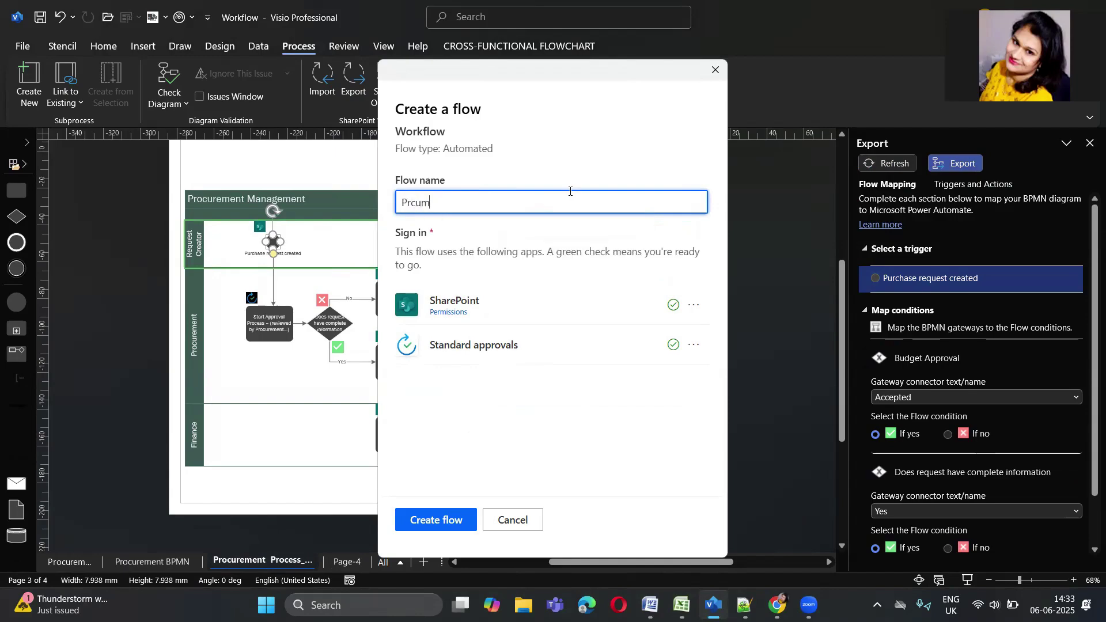
{"action": "key", "text": "BackSpace"}
{"action": "key", "text": "BackSpace"}
{"action": "key", "text": "BackSpace"}
{"action": "key", "text": "Down"}
{"action": "key", "text": "Up"}
{"action": "key", "text": "Down"}
{"action": "key", "text": "BackSpace"}
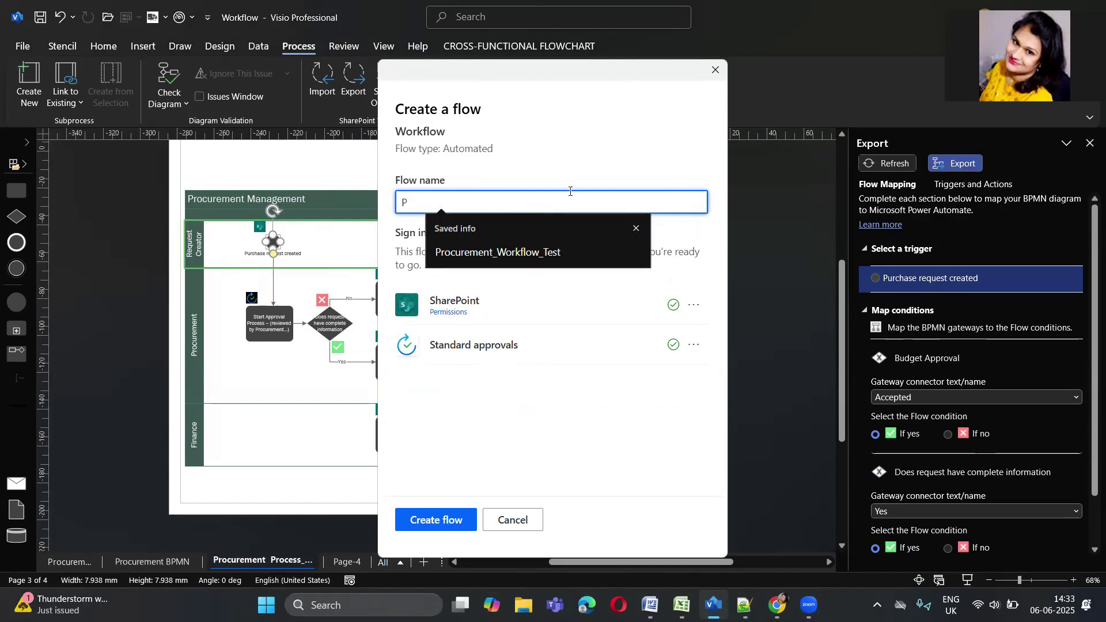
{"action": "key", "text": "BackSpace"}
Step: Name the flow Procurement_Workflow_Test_1.0 and create it
{"action": "key", "text": "Down"}
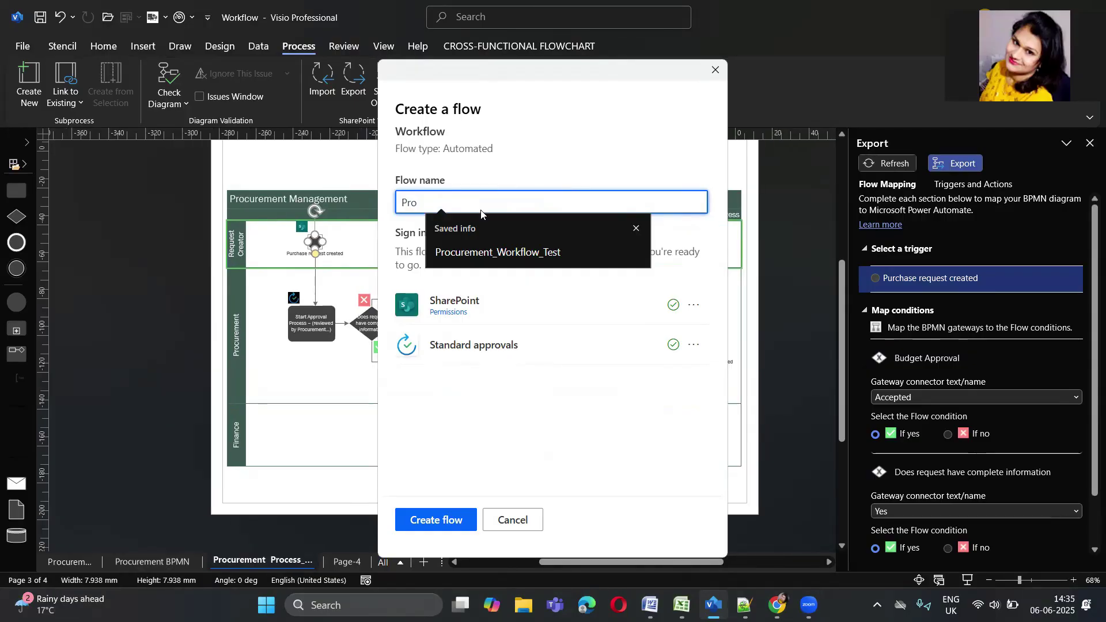
{"action": "key", "text": "Down"}
{"action": "key", "text": "Return"}
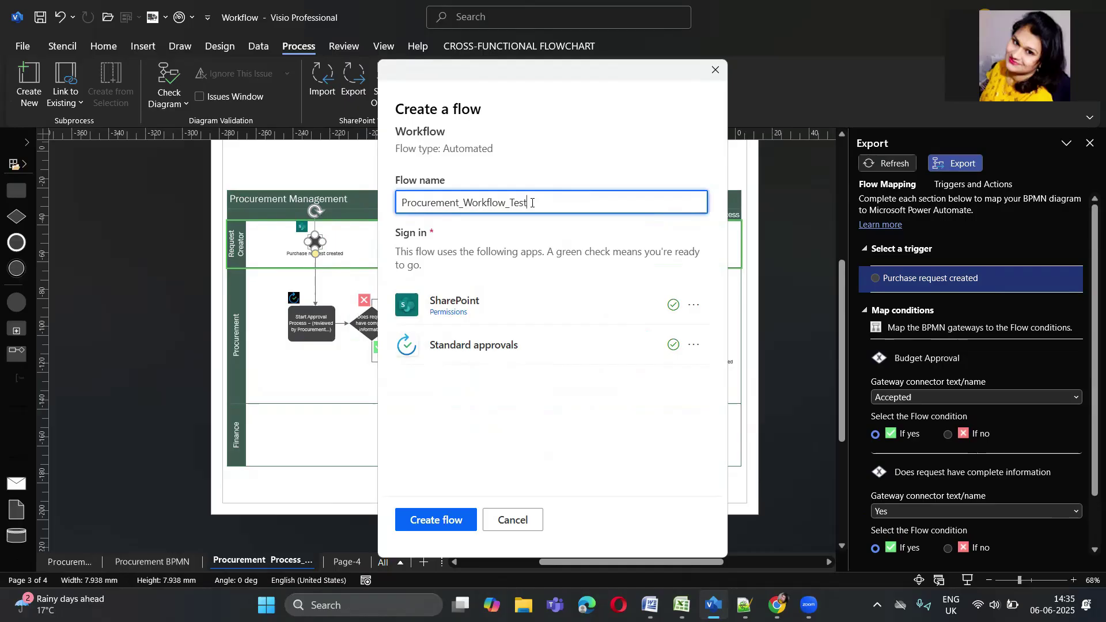
{"action": "type", "text": "_1.0"}
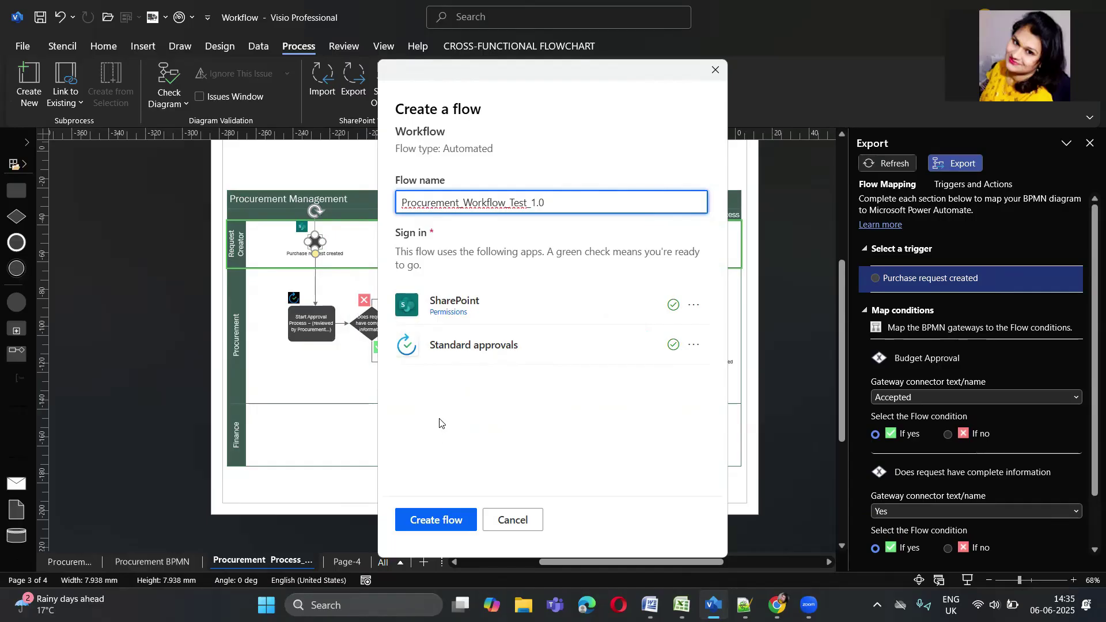
{"action": "left_click", "coordinate": [438, 521]}
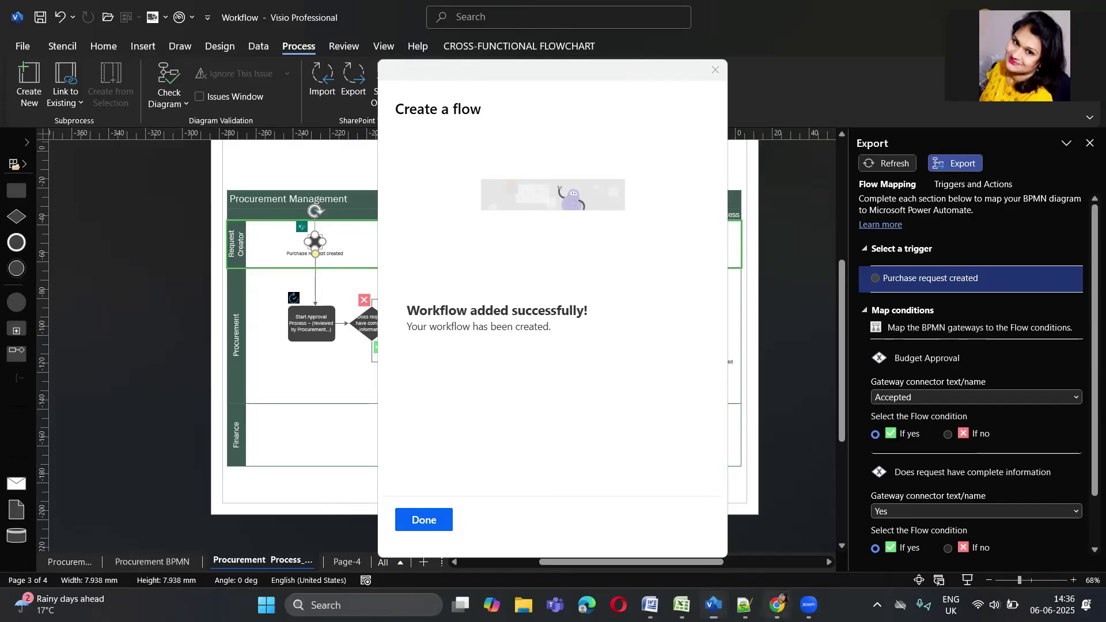
Step: Switch to Chrome and reload My flows to show Procurement_Workflow_Test_1.0
{"action": "left_click", "coordinate": [777, 605]}
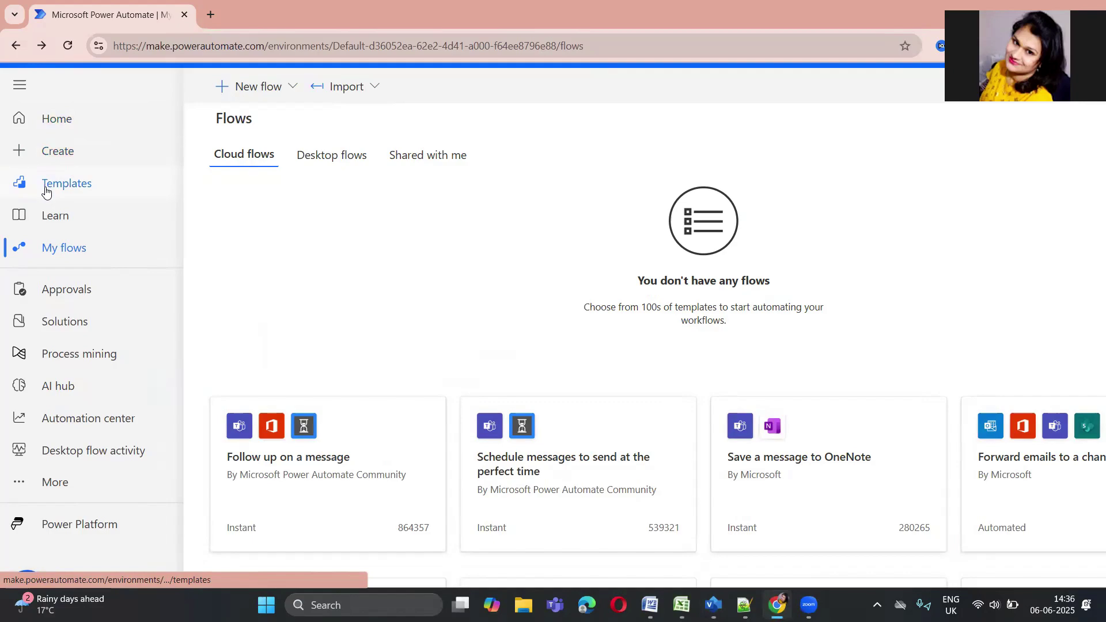
{"action": "left_click", "coordinate": [67, 46]}
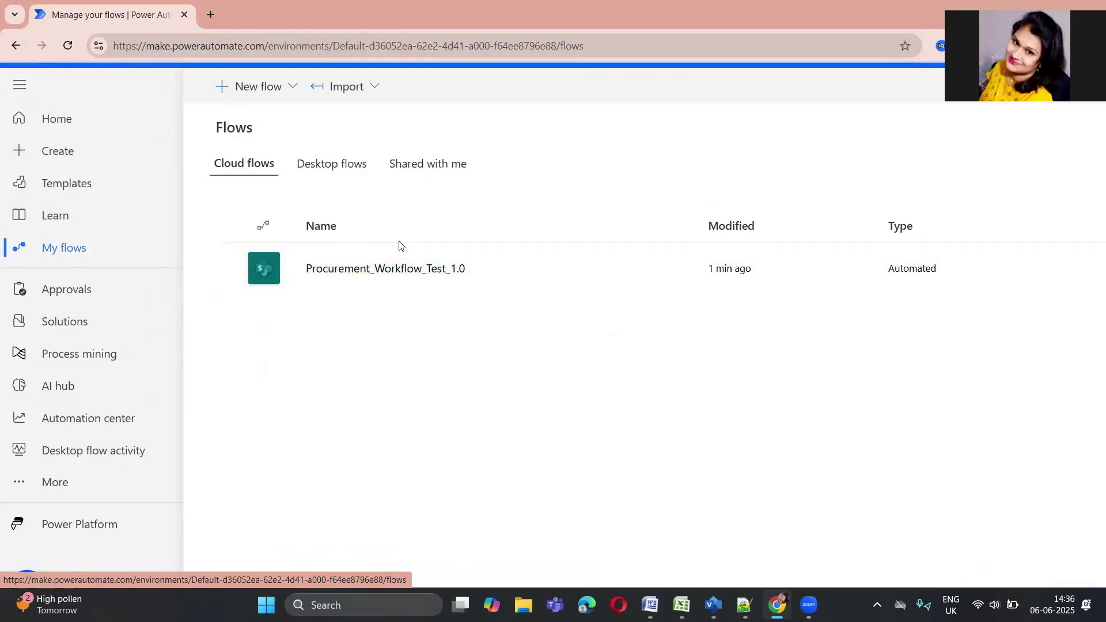
Step: Open Procurement_Workflow_Test_1.0's details page and check it shows status On and type Automated
{"action": "left_click", "coordinate": [404, 271]}
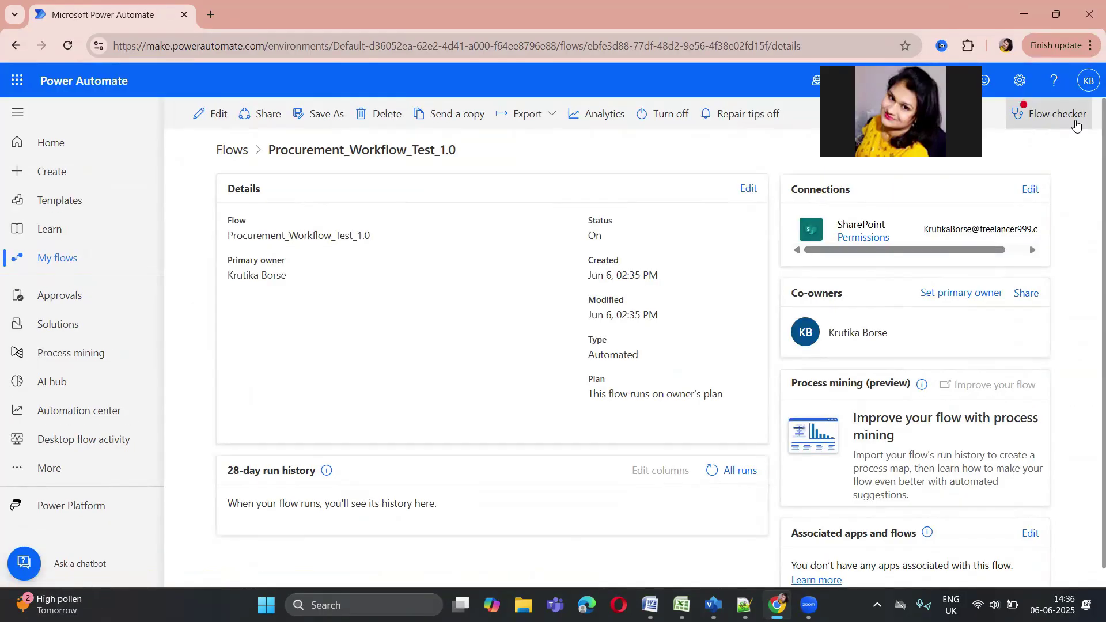
{"action": "scroll", "coordinate": [1076, 126], "scroll_direction": "up", "scroll_amount": 2}
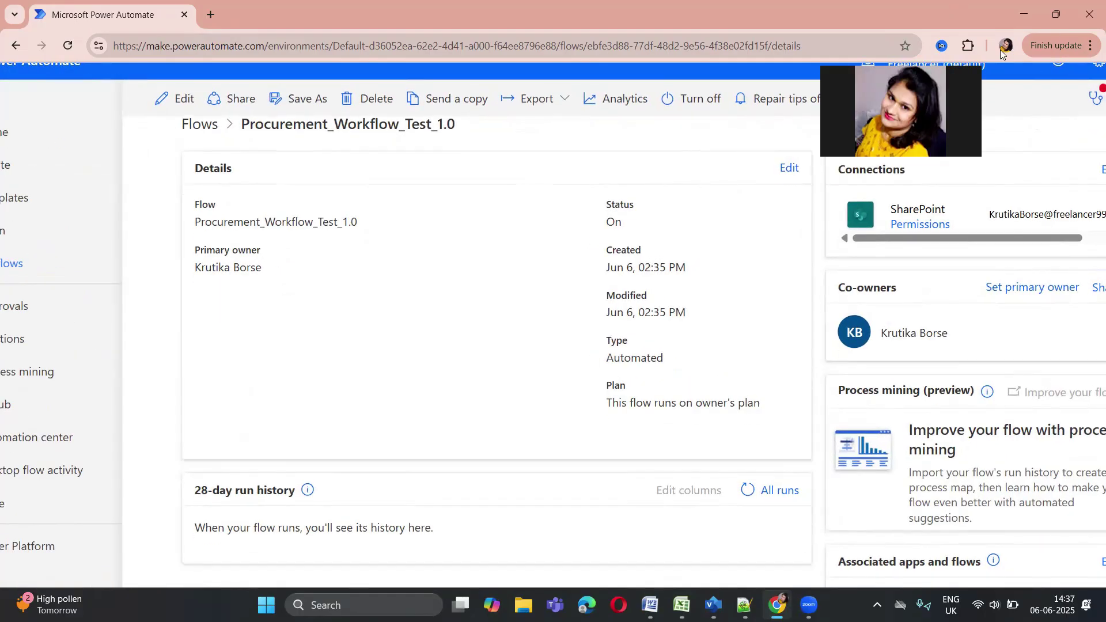
{"action": "scroll", "coordinate": [986, 84], "scroll_direction": "down", "scroll_amount": 1}
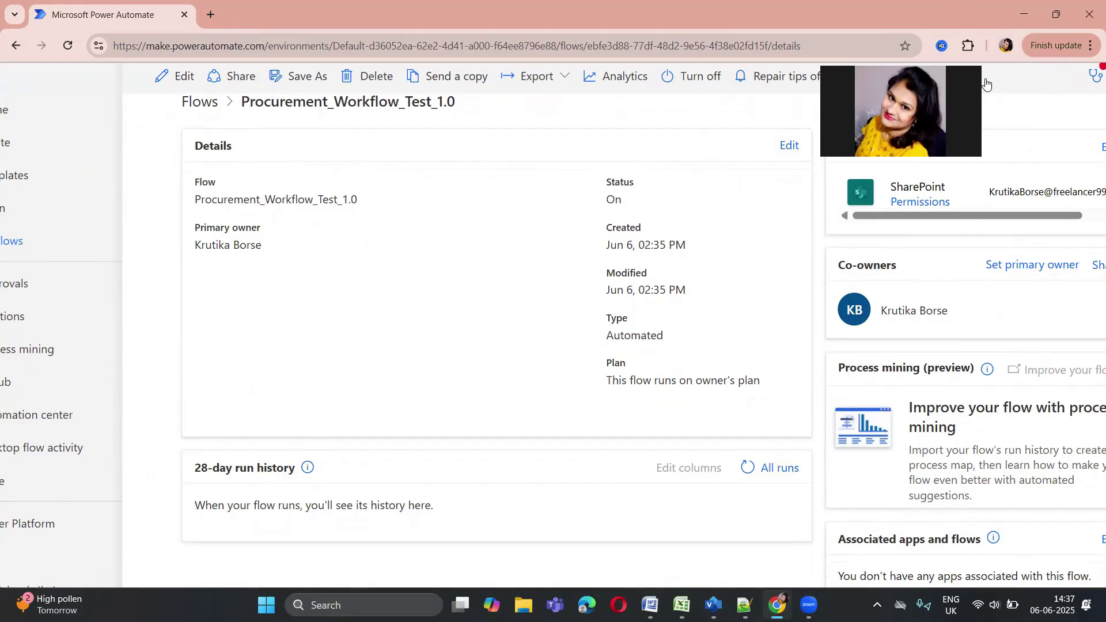
{"action": "scroll", "coordinate": [986, 83], "scroll_direction": "up", "scroll_amount": 1}
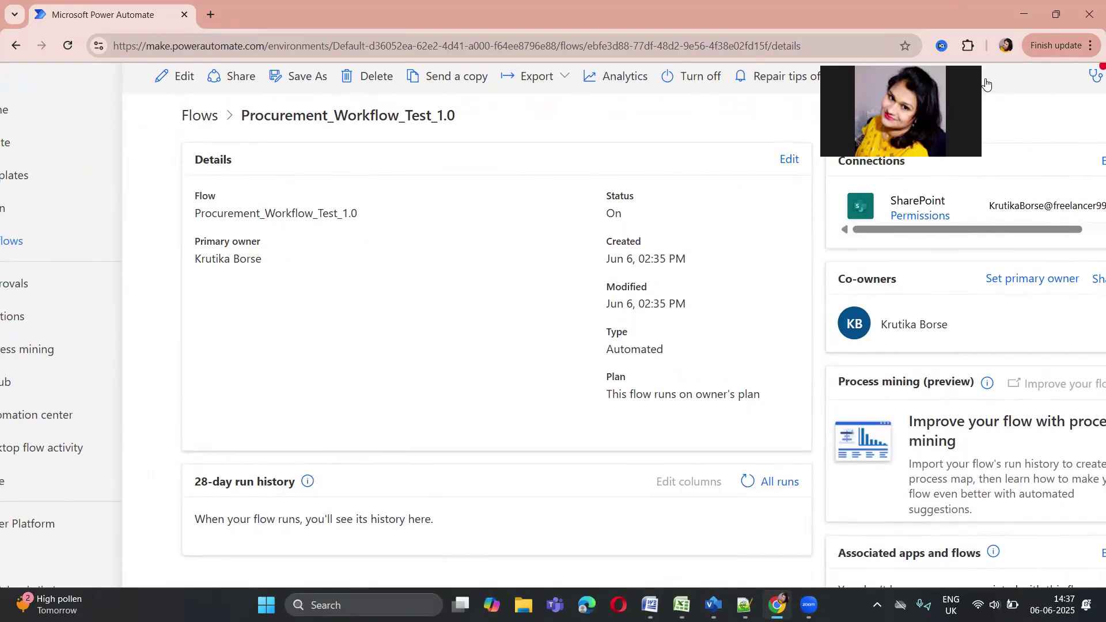